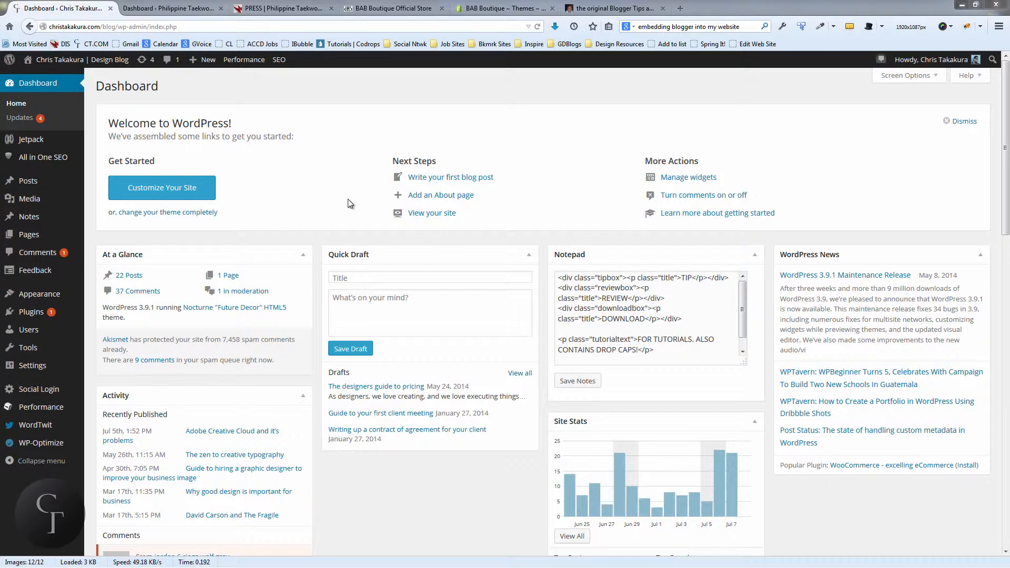
Step: Open the general settings of the All in One SEO plugin and look over its option sections
{"action": "mouse_move", "coordinate": [28, 160]}
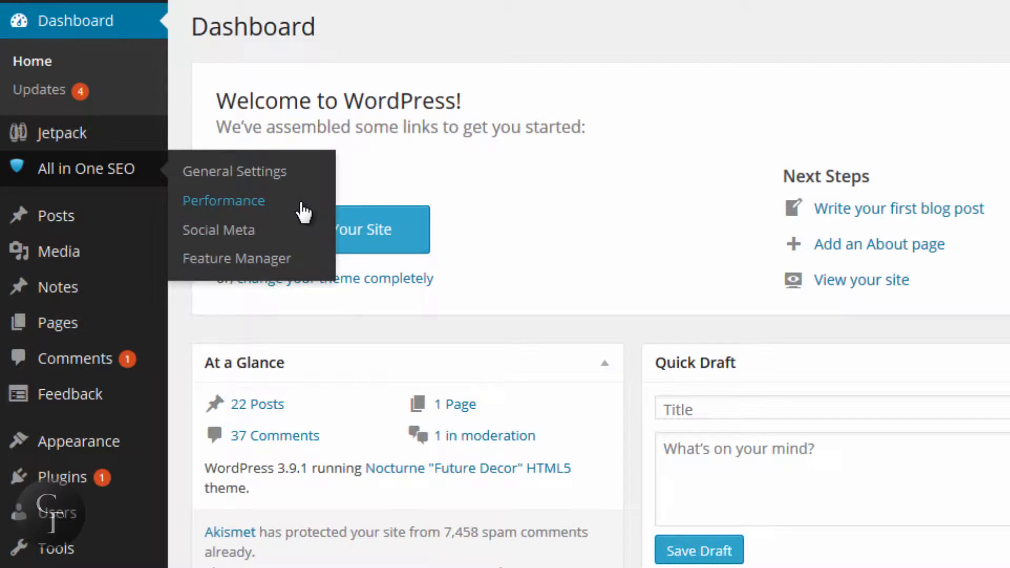
{"action": "left_click", "coordinate": [240, 174]}
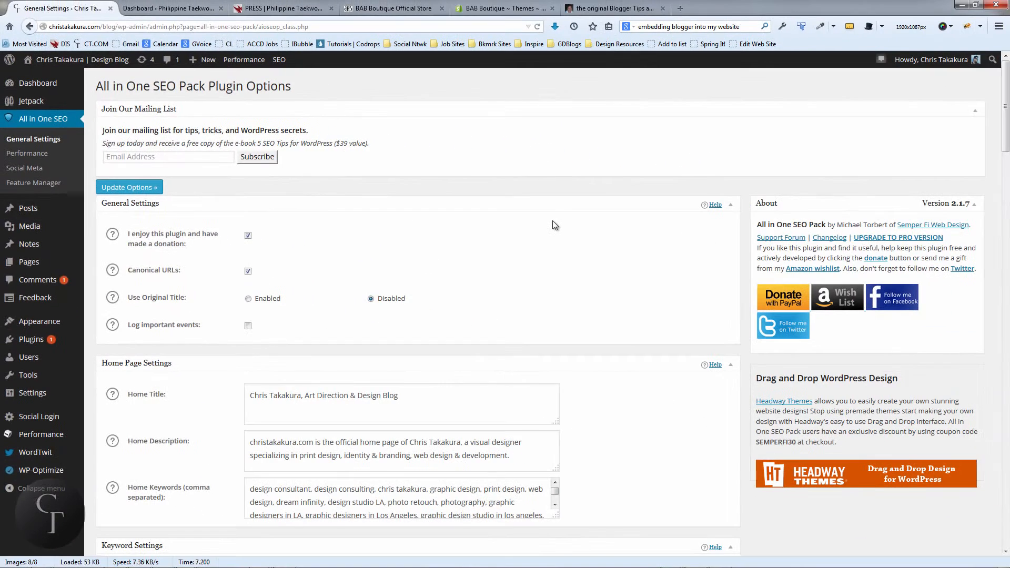
{"action": "scroll", "coordinate": [540, 222], "scroll_direction": "down", "scroll_amount": 3}
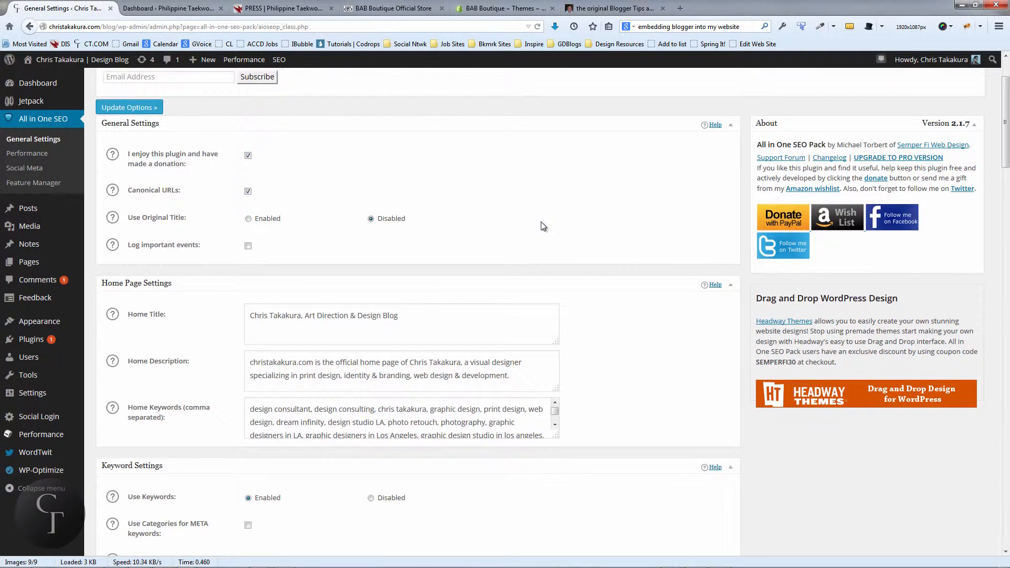
{"action": "scroll", "coordinate": [541, 222], "scroll_direction": "up", "scroll_amount": 3}
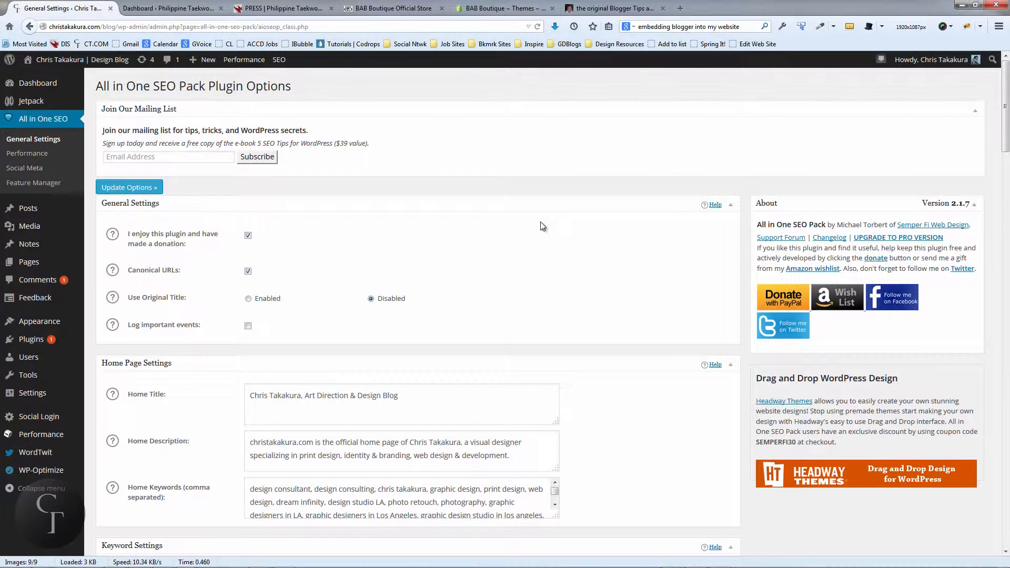
{"action": "scroll", "coordinate": [540, 226], "scroll_direction": "down", "scroll_amount": 3}
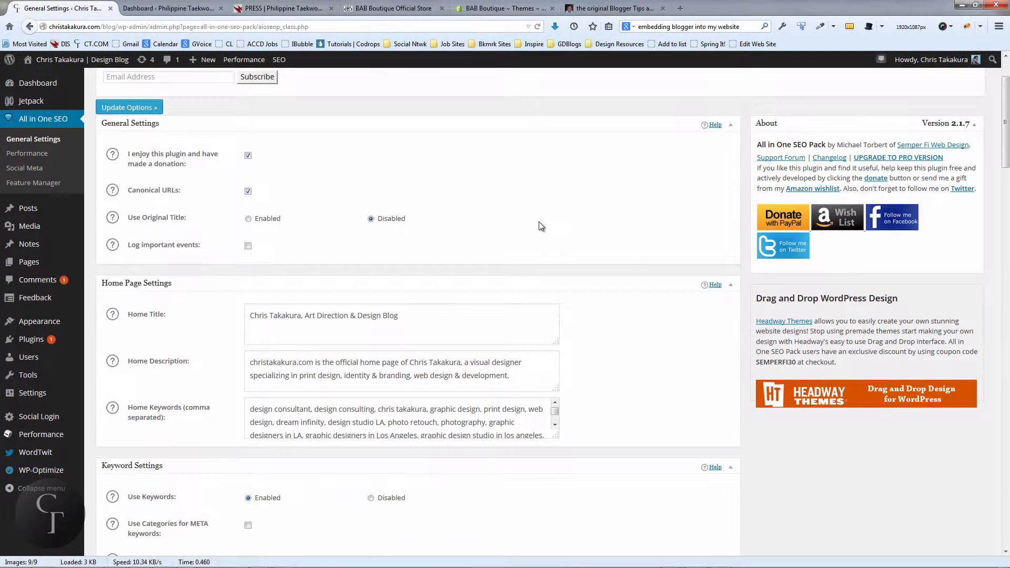
{"action": "scroll", "coordinate": [538, 225], "scroll_direction": "down", "scroll_amount": 3}
{"action": "scroll", "coordinate": [539, 225], "scroll_direction": "up", "scroll_amount": 3}
{"action": "scroll", "coordinate": [231, 234], "scroll_direction": "down", "scroll_amount": 12}
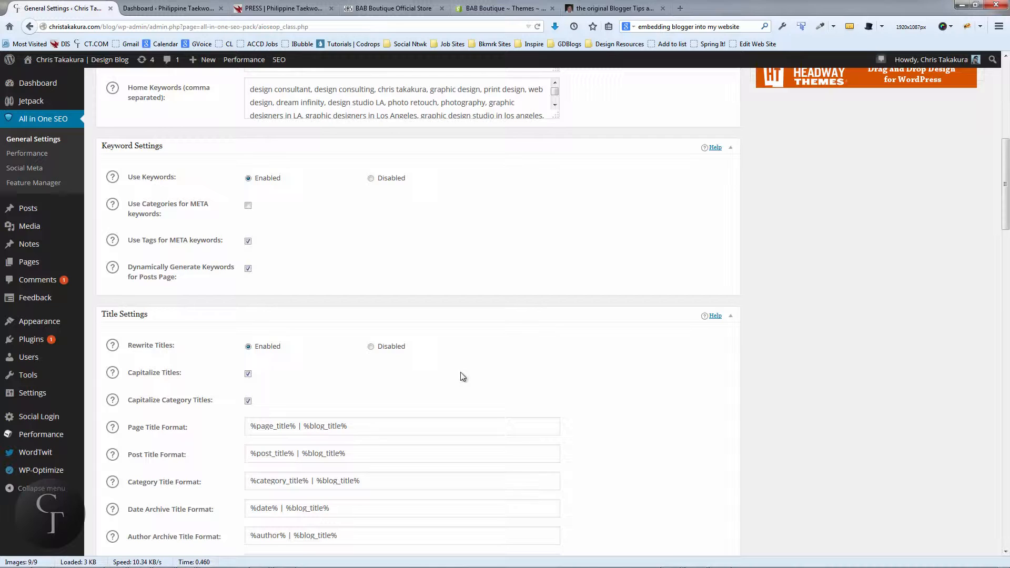
{"action": "scroll", "coordinate": [462, 376], "scroll_direction": "up", "scroll_amount": 8}
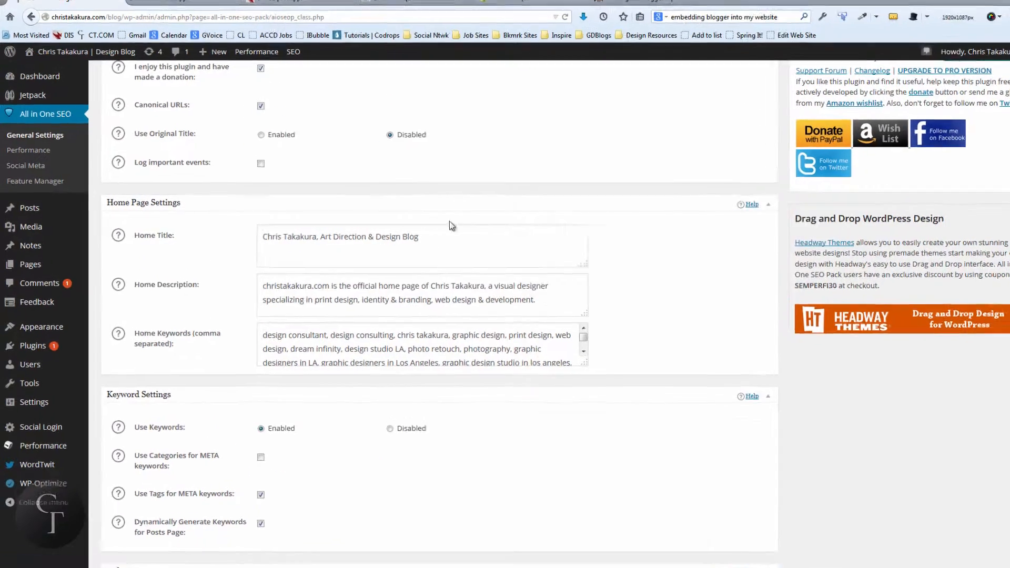
Step: Examine the Home Title text in the plugin's Home Page Settings
{"action": "left_click", "coordinate": [420, 235]}
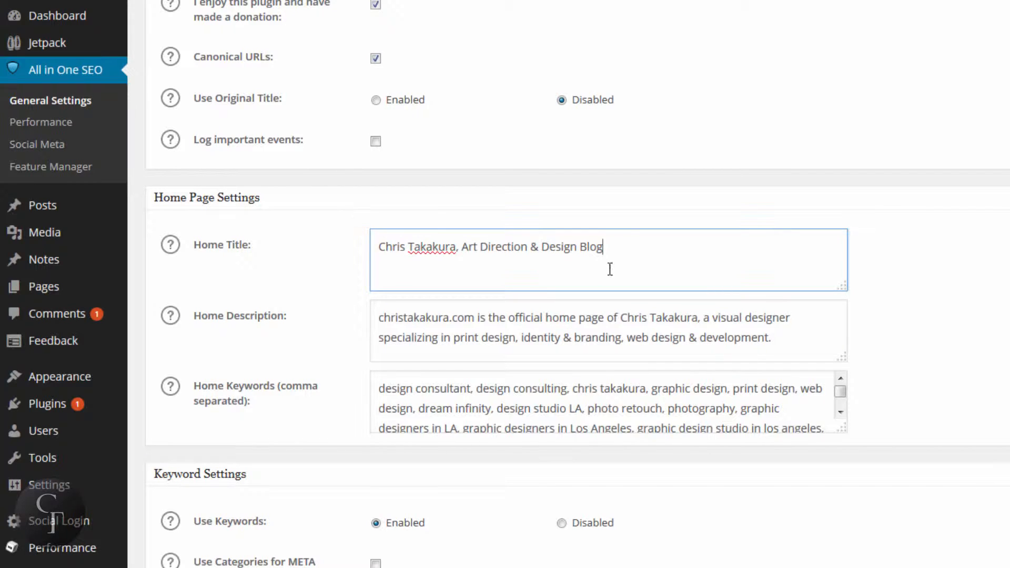
{"action": "left_click_drag", "start_coordinate": [620, 241], "coordinate": [334, 243]}
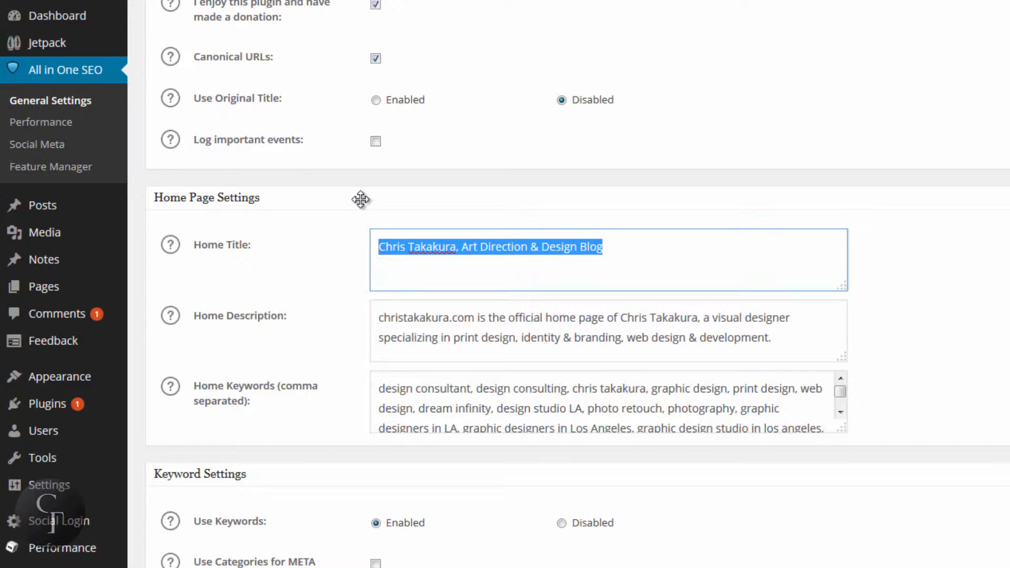
{"action": "left_click", "coordinate": [645, 239]}
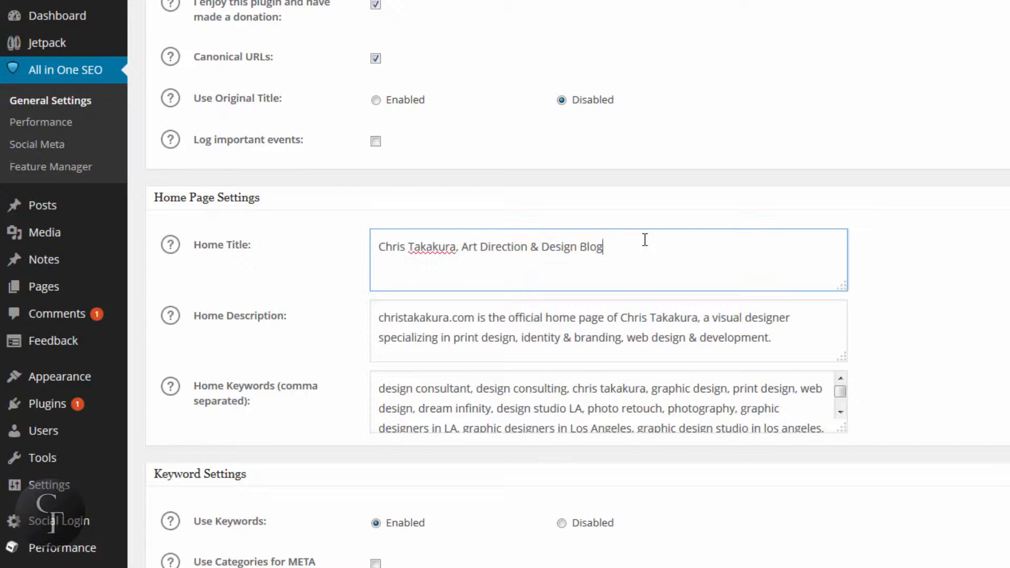
{"action": "left_click_drag", "start_coordinate": [638, 243], "coordinate": [369, 239]}
{"action": "left_click", "coordinate": [646, 251]}
{"action": "left_click_drag", "start_coordinate": [646, 251], "coordinate": [362, 242]}
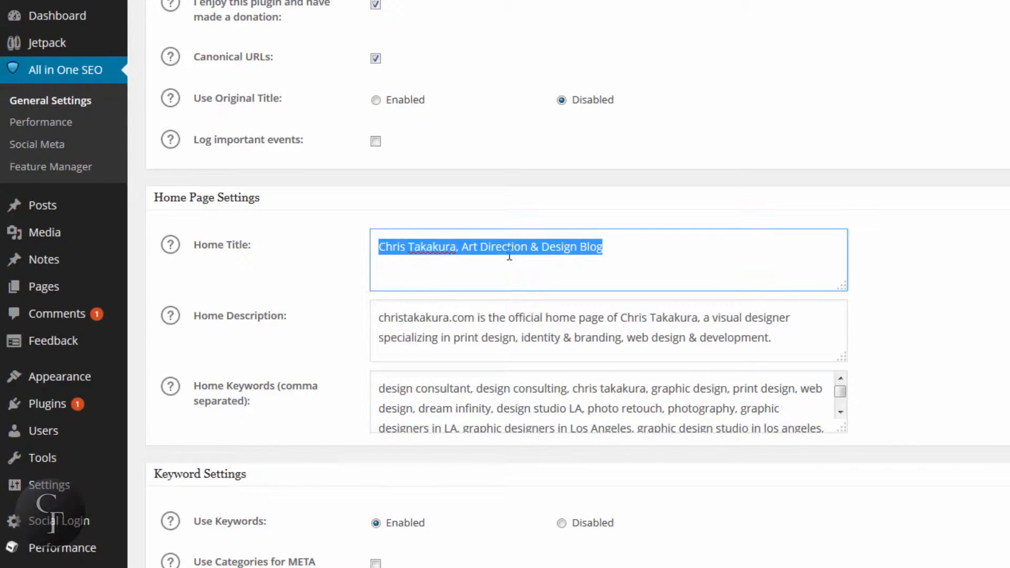
{"action": "left_click", "coordinate": [652, 251]}
{"action": "left_click_drag", "start_coordinate": [639, 247], "coordinate": [395, 246]}
{"action": "left_click", "coordinate": [629, 241]}
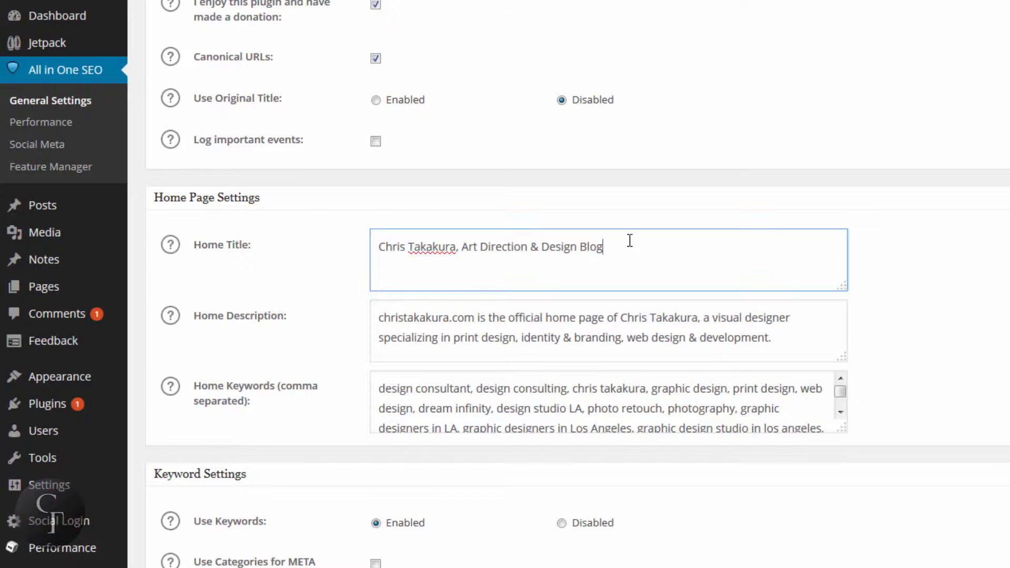
{"action": "left_click_drag", "start_coordinate": [608, 241], "coordinate": [351, 241]}
{"action": "left_click", "coordinate": [690, 250]}
Step: Examine the Home Description text and display the help explanation for that setting
{"action": "left_click", "coordinate": [796, 340]}
{"action": "left_click_drag", "start_coordinate": [797, 340], "coordinate": [374, 319]}
{"action": "left_click", "coordinate": [377, 317]}
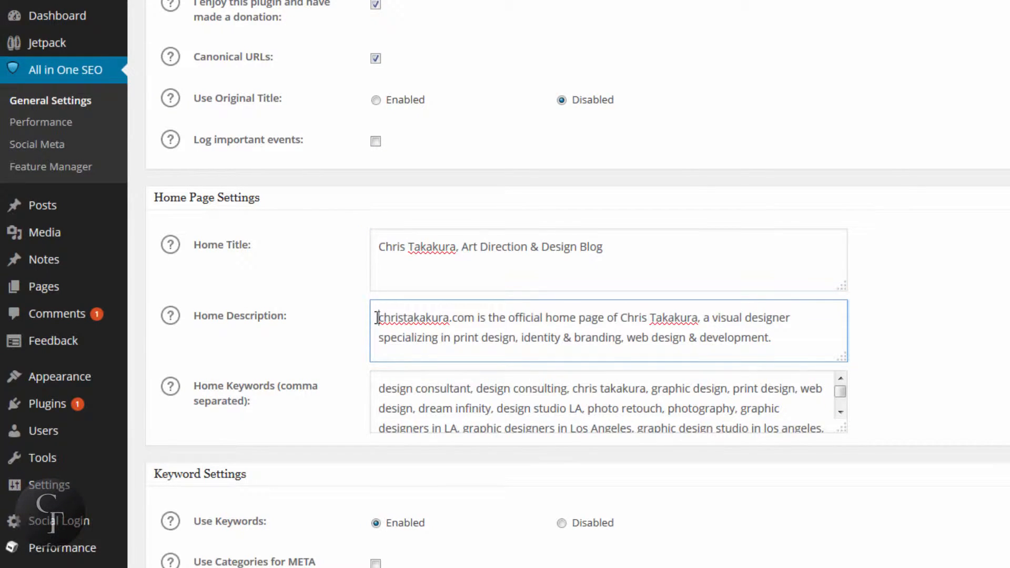
{"action": "left_click", "coordinate": [172, 322]}
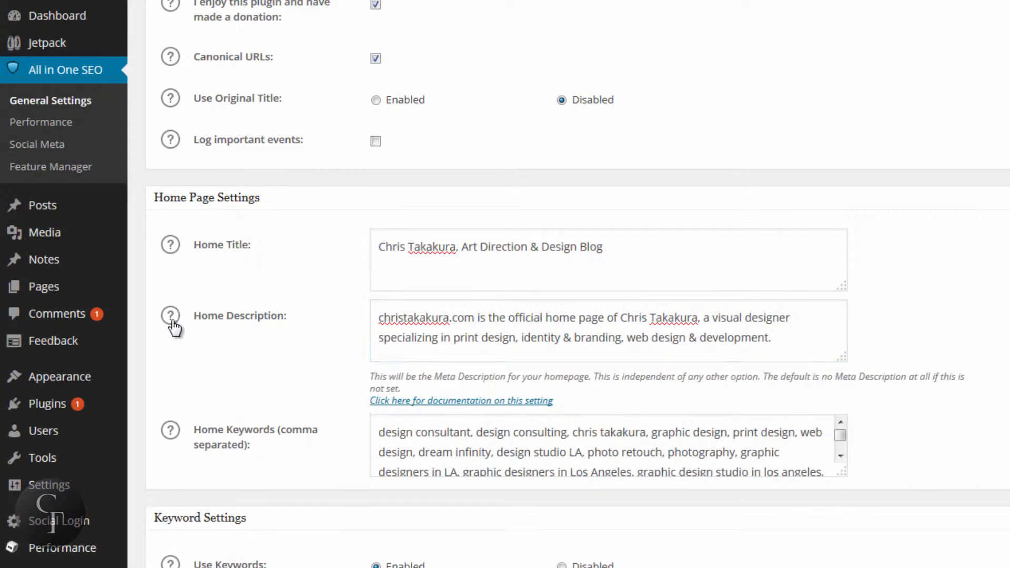
{"action": "left_click", "coordinate": [439, 326]}
{"action": "left_click_drag", "start_coordinate": [499, 327], "coordinate": [506, 326]}
{"action": "left_click", "coordinate": [775, 345]}
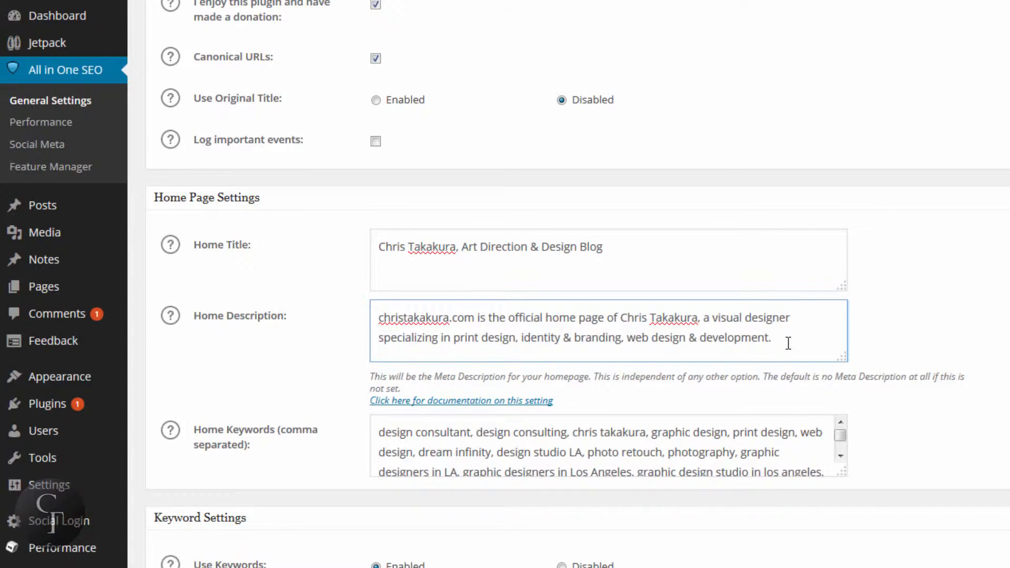
{"action": "left_click_drag", "start_coordinate": [788, 343], "coordinate": [377, 318]}
{"action": "left_click", "coordinate": [380, 323]}
{"action": "left_click", "coordinate": [818, 345]}
{"action": "left_click", "coordinate": [378, 319]}
{"action": "left_click", "coordinate": [800, 327]}
{"action": "left_click", "coordinate": [791, 337]}
Step: Enlarge the Home Keywords text box and read through its comma-separated keyword list
{"action": "left_click_drag", "start_coordinate": [842, 472], "coordinate": [853, 533]}
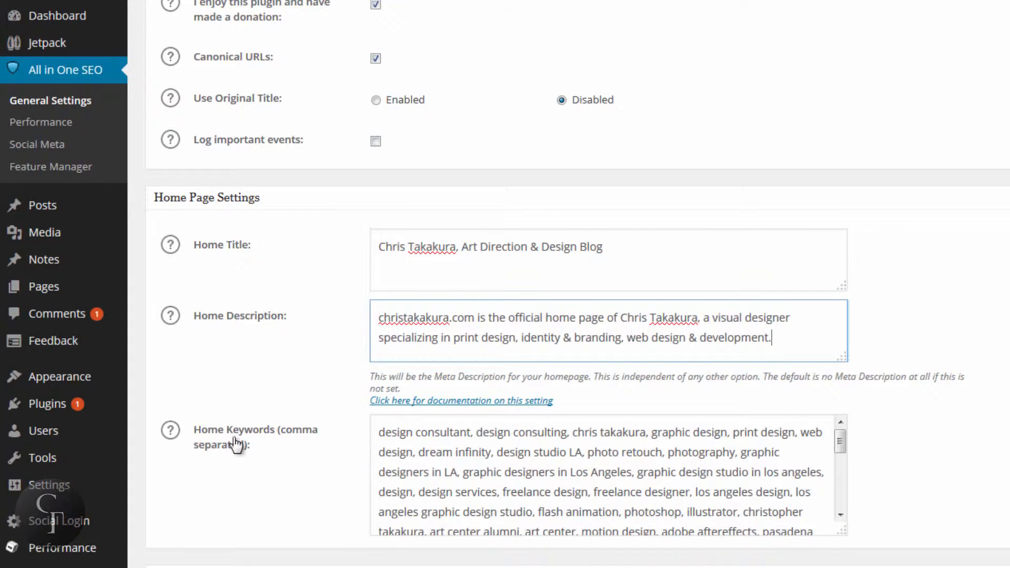
{"action": "left_click", "coordinate": [374, 432]}
{"action": "left_click_drag", "start_coordinate": [377, 432], "coordinate": [678, 472]}
{"action": "left_click", "coordinate": [679, 471]}
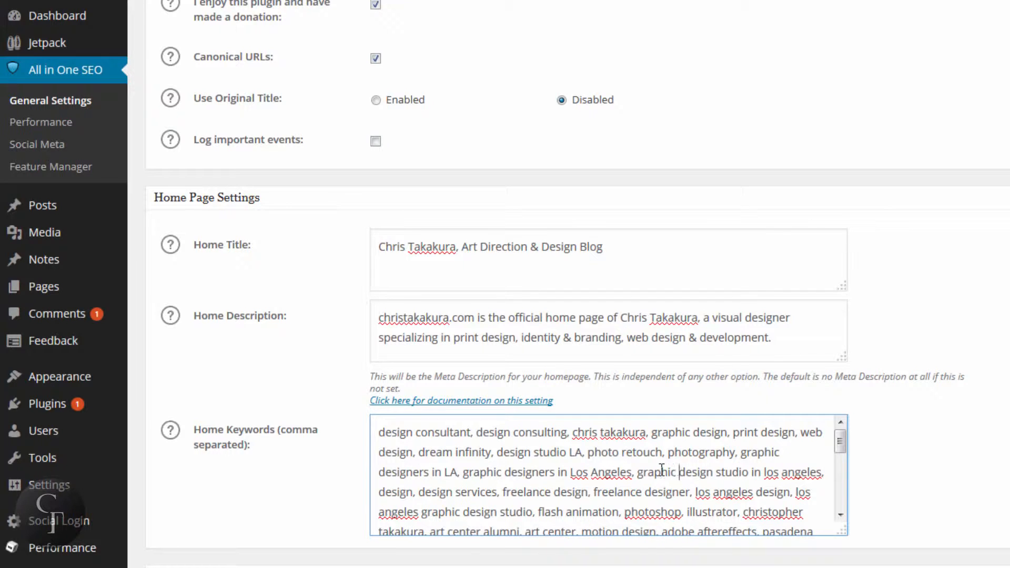
{"action": "left_click", "coordinate": [381, 433]}
{"action": "left_click_drag", "start_coordinate": [616, 432], "coordinate": [669, 464]}
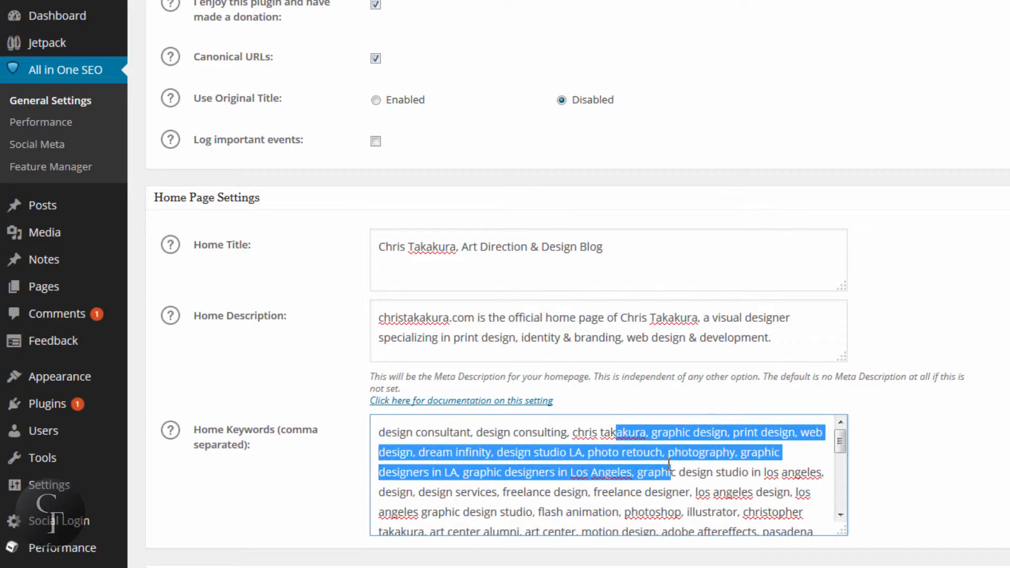
{"action": "left_click", "coordinate": [673, 466]}
{"action": "mouse_move", "coordinate": [840, 438]}
{"action": "left_mouse_down"}
{"action": "mouse_move", "coordinate": [843, 517]}
{"action": "mouse_move", "coordinate": [847, 440]}
{"action": "left_mouse_up"}
{"action": "left_click", "coordinate": [514, 445]}
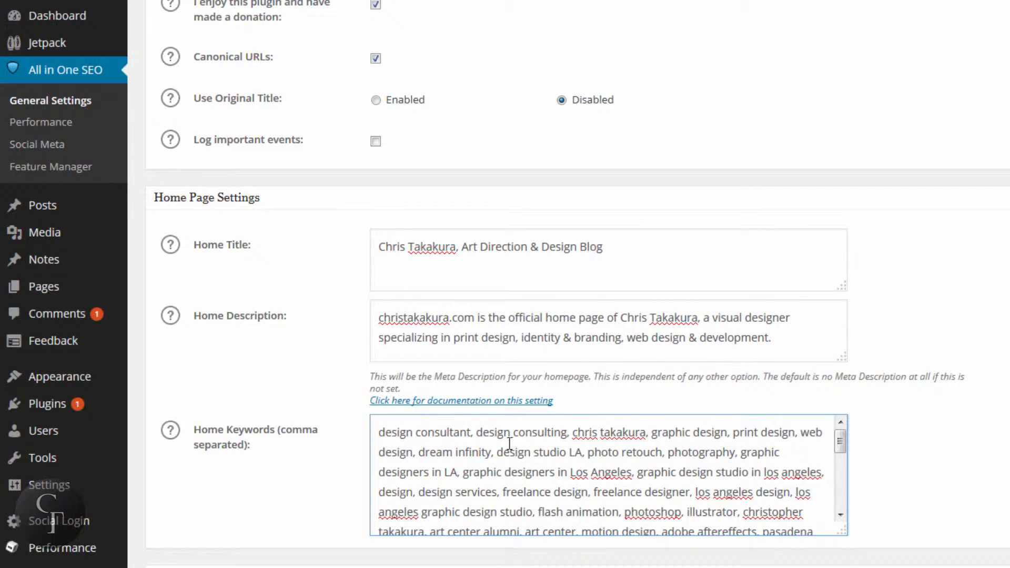
{"action": "scroll", "coordinate": [515, 443], "scroll_direction": "down", "scroll_amount": 2}
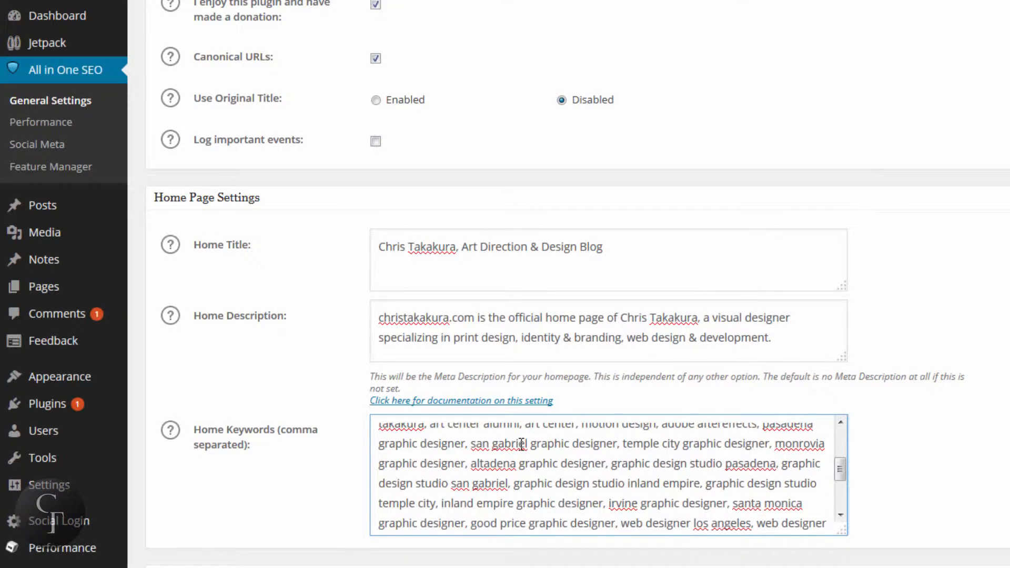
{"action": "scroll", "coordinate": [521, 444], "scroll_direction": "down", "scroll_amount": 2}
{"action": "scroll", "coordinate": [549, 466], "scroll_direction": "up", "scroll_amount": 6}
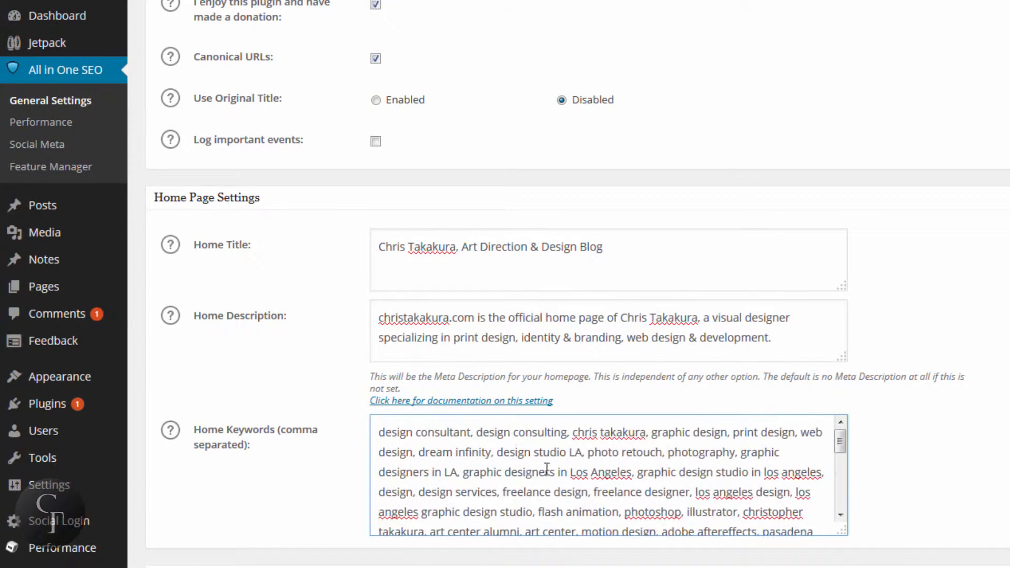
{"action": "scroll", "coordinate": [547, 468], "scroll_direction": "up", "scroll_amount": 5}
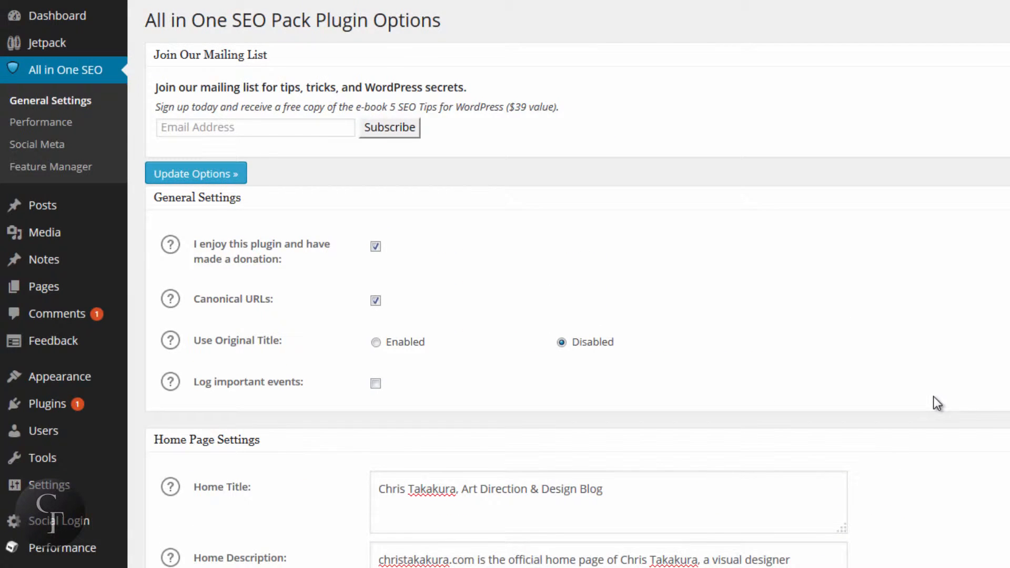
{"action": "scroll", "coordinate": [933, 395], "scroll_direction": "down", "scroll_amount": 7}
{"action": "scroll", "coordinate": [932, 396], "scroll_direction": "up", "scroll_amount": 7}
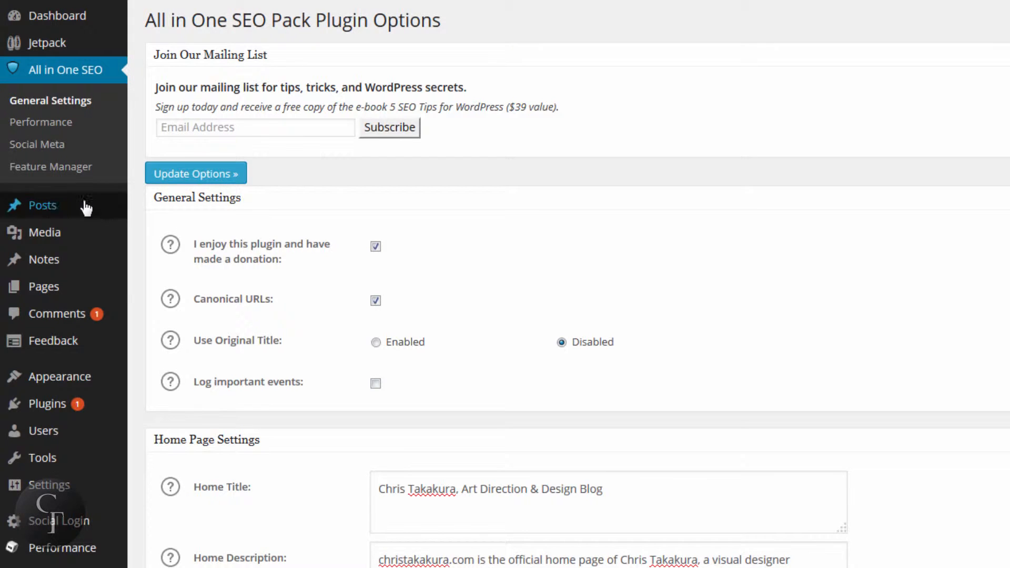
Step: Open the list of all blog posts and look through its titles, categories and tags
{"action": "mouse_move", "coordinate": [19, 207]}
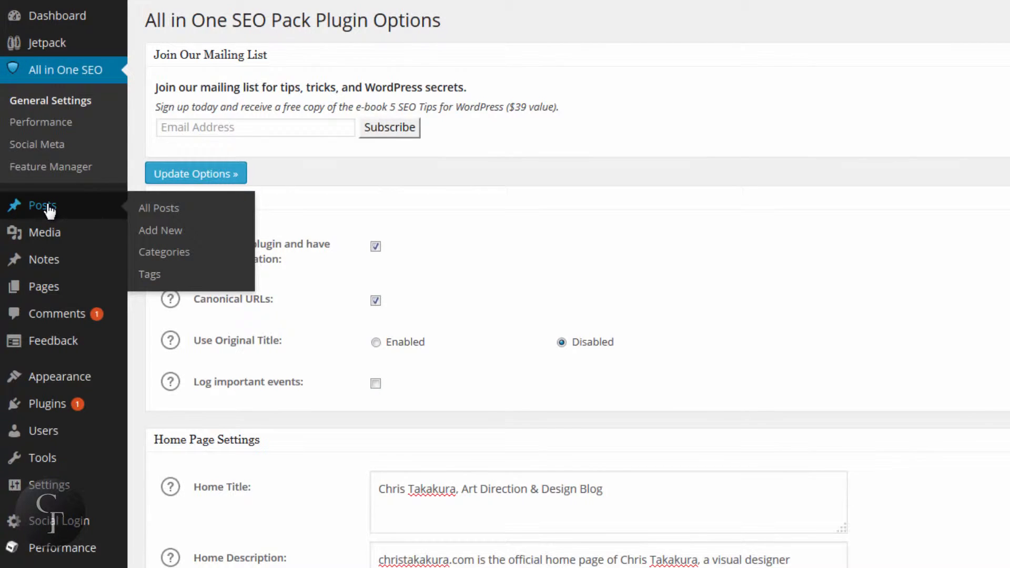
{"action": "left_click", "coordinate": [50, 211]}
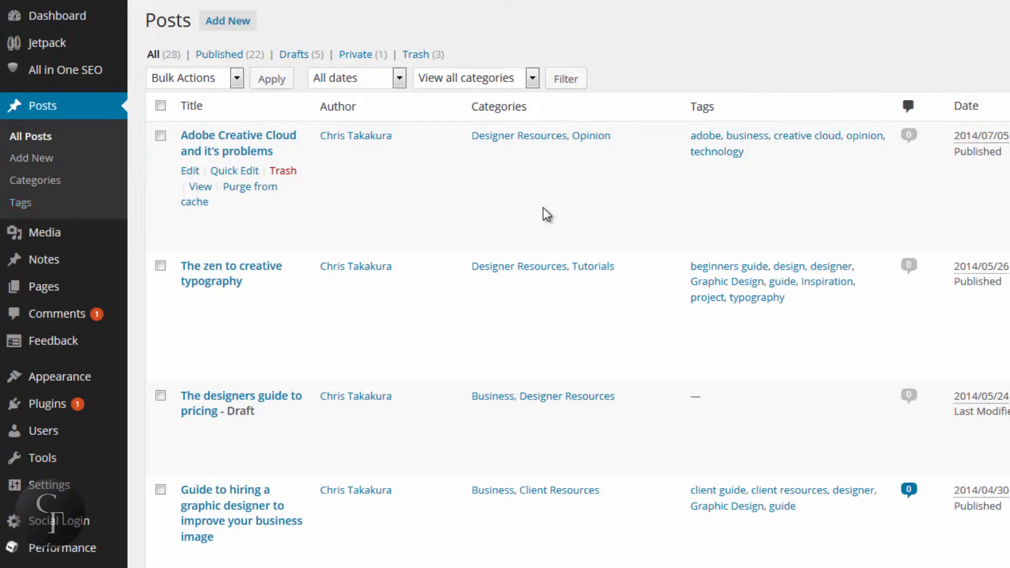
{"action": "scroll", "coordinate": [542, 207], "scroll_direction": "down", "scroll_amount": 15}
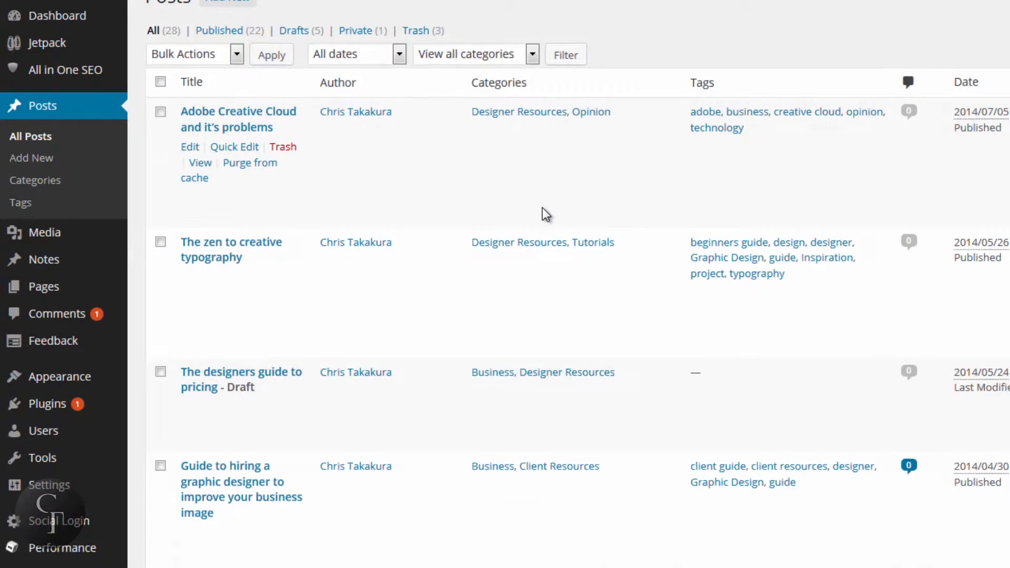
{"action": "scroll", "coordinate": [542, 208], "scroll_direction": "down", "scroll_amount": 9}
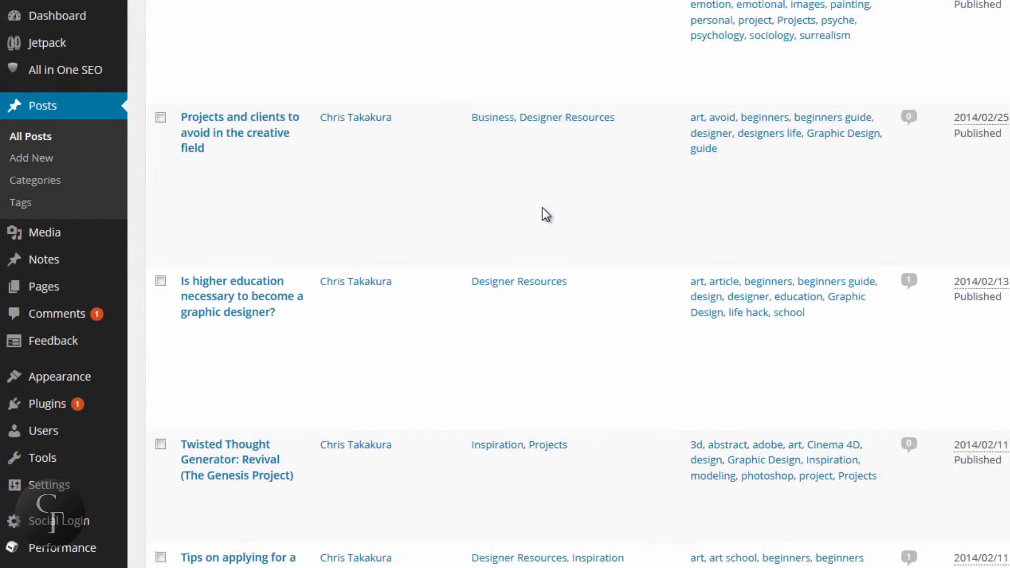
{"action": "scroll", "coordinate": [542, 208], "scroll_direction": "up", "scroll_amount": 18}
{"action": "scroll", "coordinate": [543, 215], "scroll_direction": "up", "scroll_amount": 4}
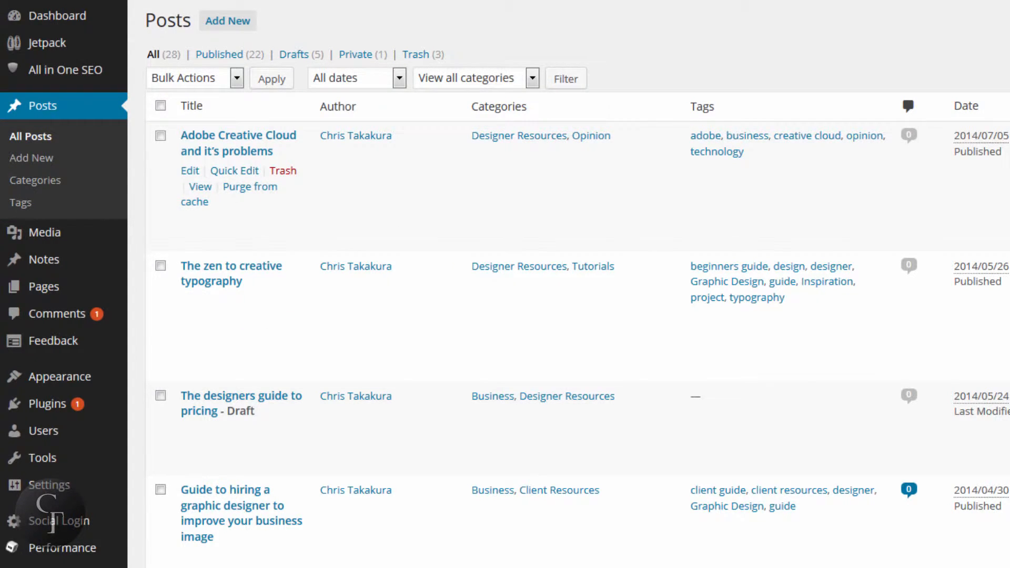
Step: Open the post "Adobe Creative Cloud and it's problems" for editing and go to its All in One SEO Pack main settings
{"action": "mouse_move", "coordinate": [185, 175]}
{"action": "left_click", "coordinate": [189, 171]}
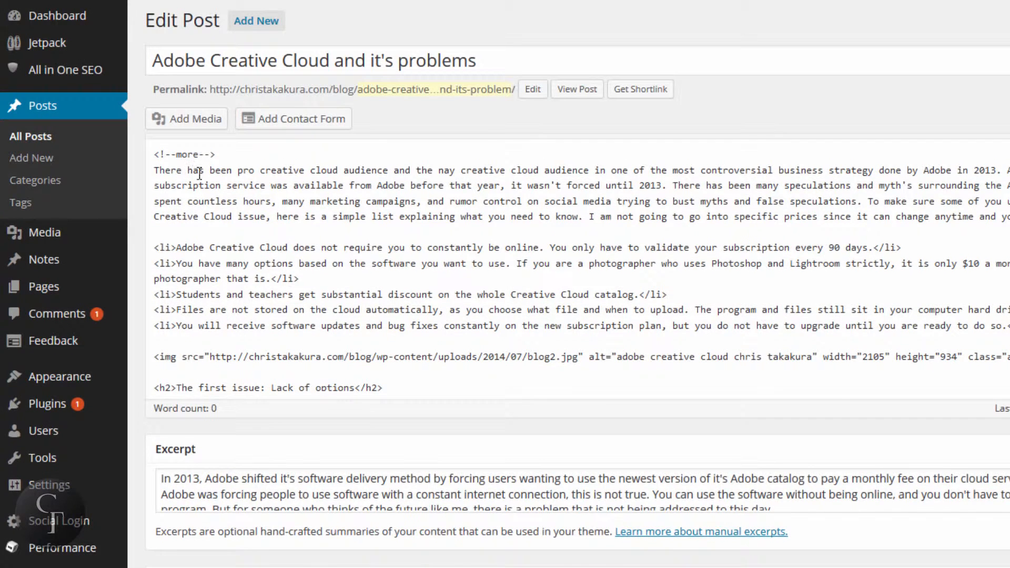
{"action": "scroll", "coordinate": [897, 120], "scroll_direction": "down", "scroll_amount": 10}
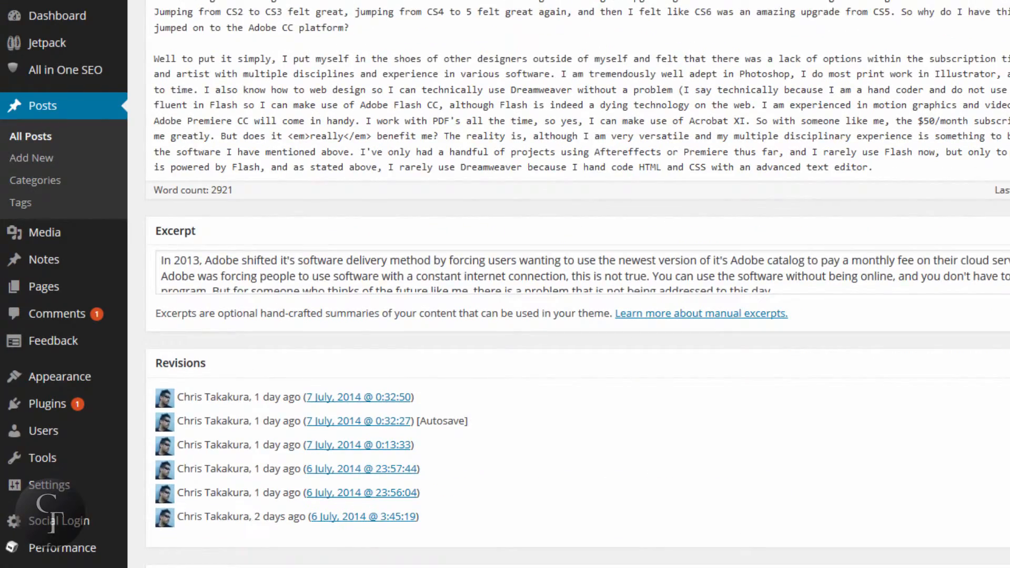
{"action": "scroll", "coordinate": [577, 284], "scroll_direction": "up", "scroll_amount": 5}
{"action": "scroll", "coordinate": [578, 284], "scroll_direction": "down", "scroll_amount": 5}
{"action": "scroll", "coordinate": [958, 139], "scroll_direction": "down", "scroll_amount": 2}
{"action": "left_click", "coordinate": [958, 140]}
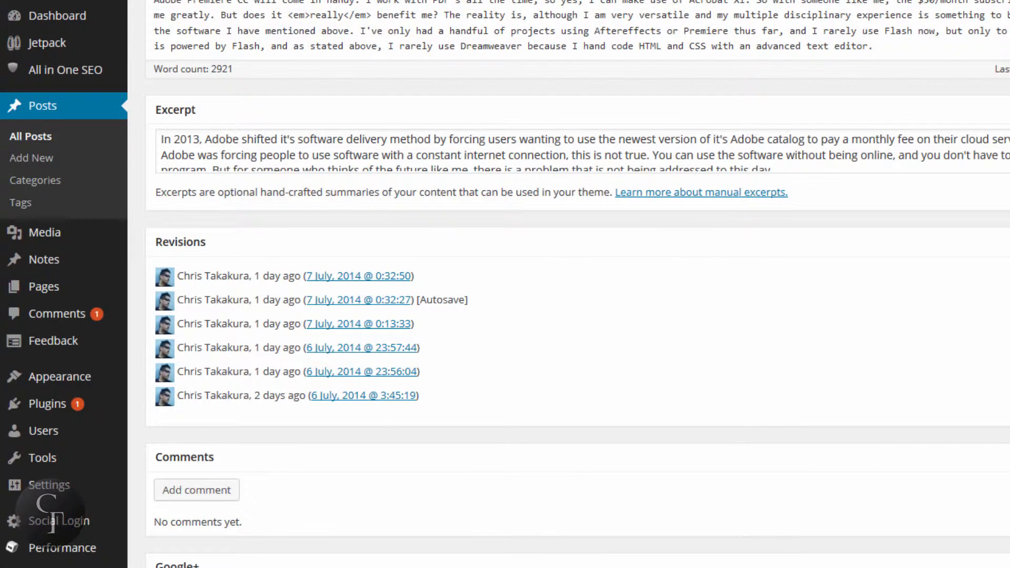
{"action": "scroll", "coordinate": [577, 283], "scroll_direction": "down", "scroll_amount": 5}
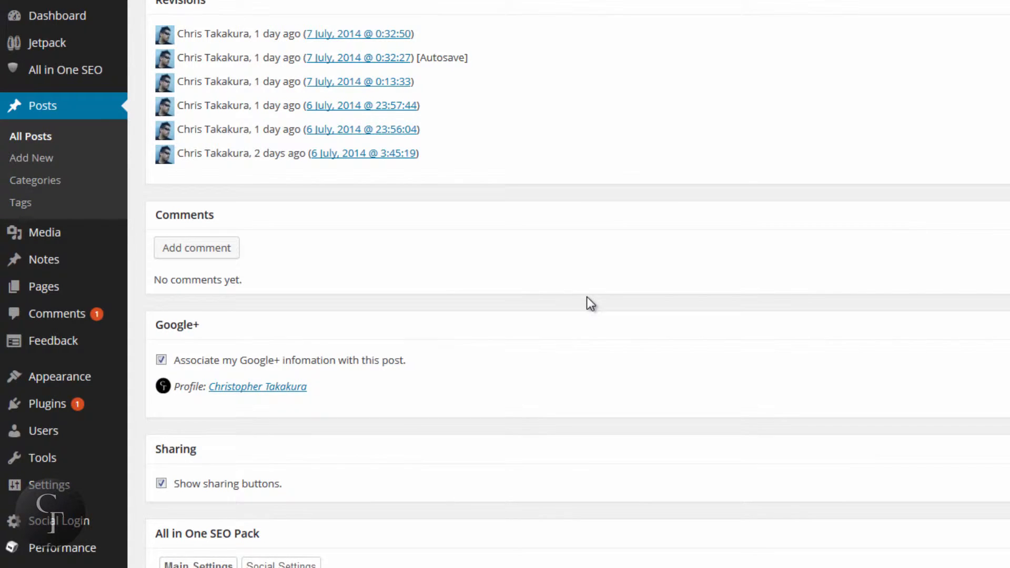
{"action": "scroll", "coordinate": [586, 297], "scroll_direction": "down", "scroll_amount": 2}
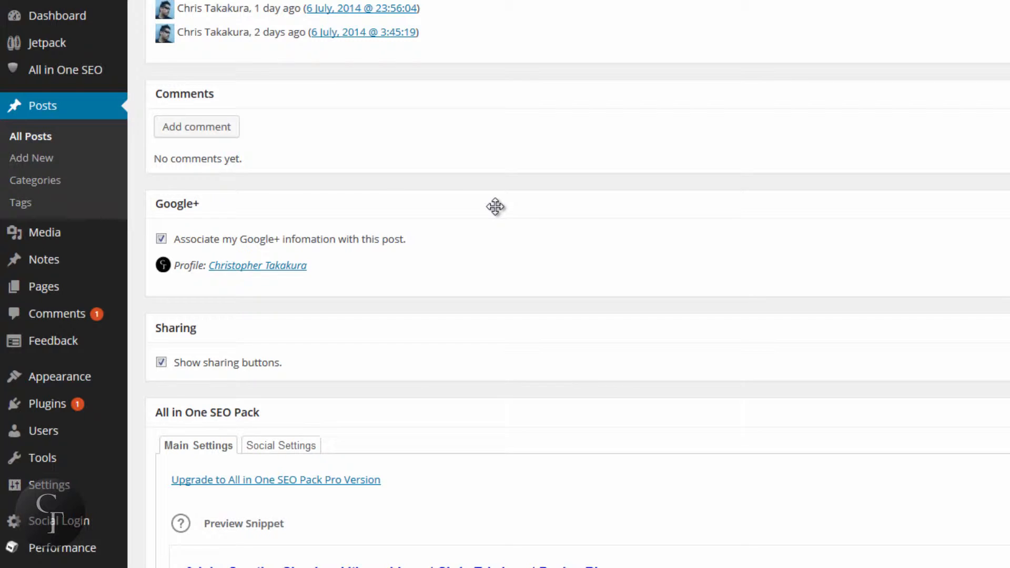
{"action": "scroll", "coordinate": [495, 207], "scroll_direction": "down", "scroll_amount": 2}
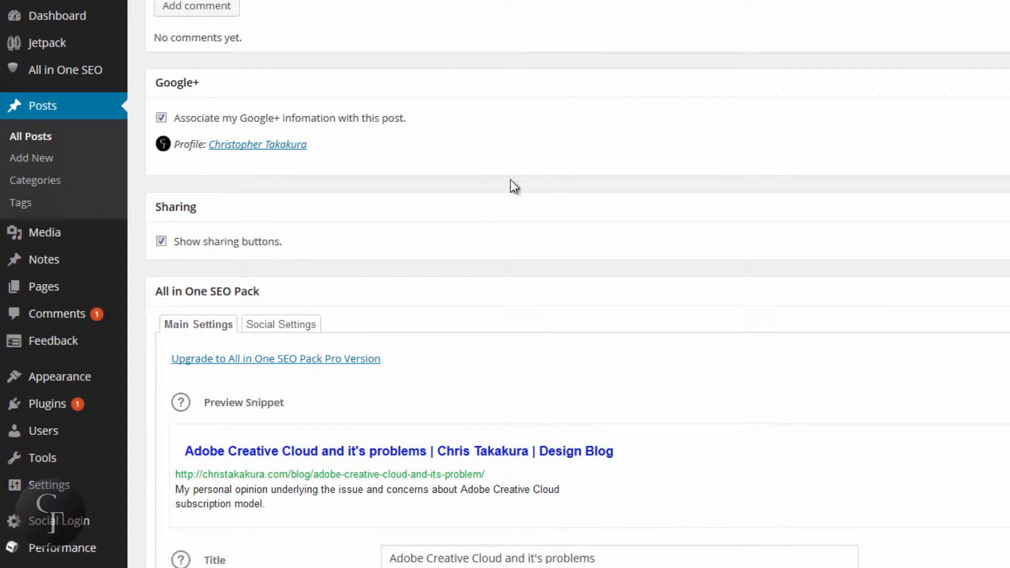
{"action": "scroll", "coordinate": [539, 198], "scroll_direction": "down", "scroll_amount": 4}
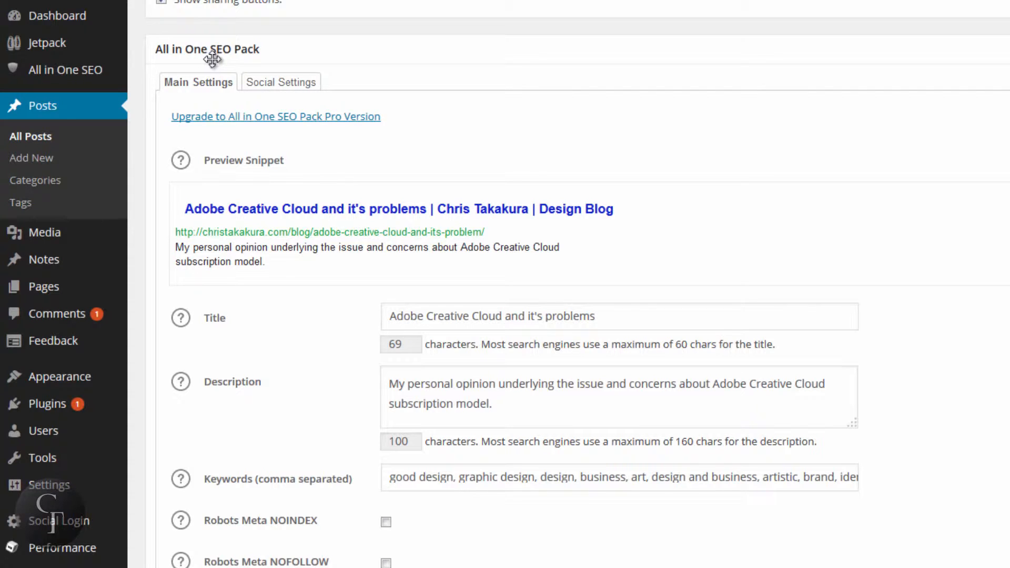
Step: Examine the post's SEO Title text and its character count against the recommended 60-character maximum
{"action": "scroll", "coordinate": [961, 223], "scroll_direction": "down", "scroll_amount": 2}
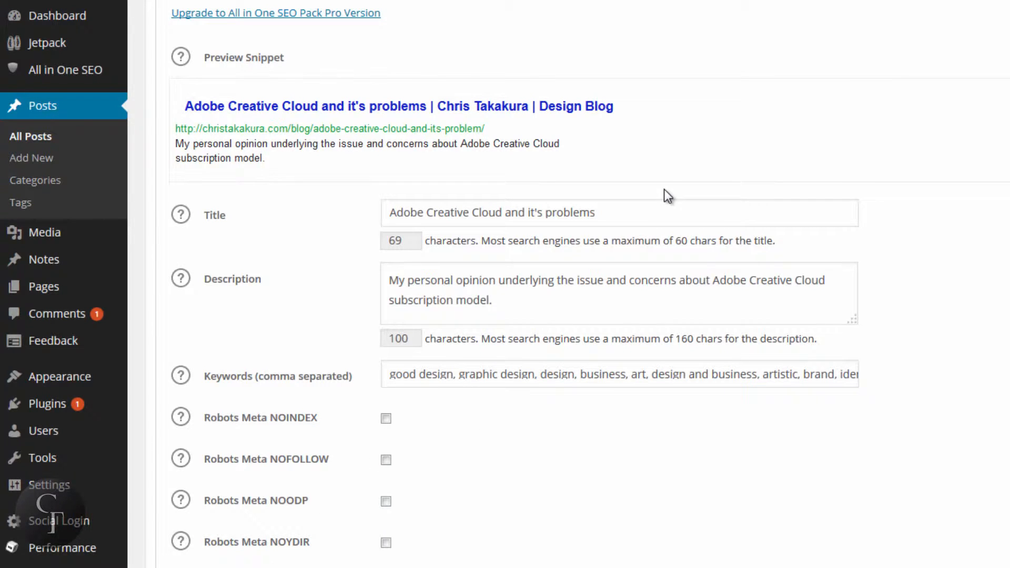
{"action": "left_click", "coordinate": [647, 215]}
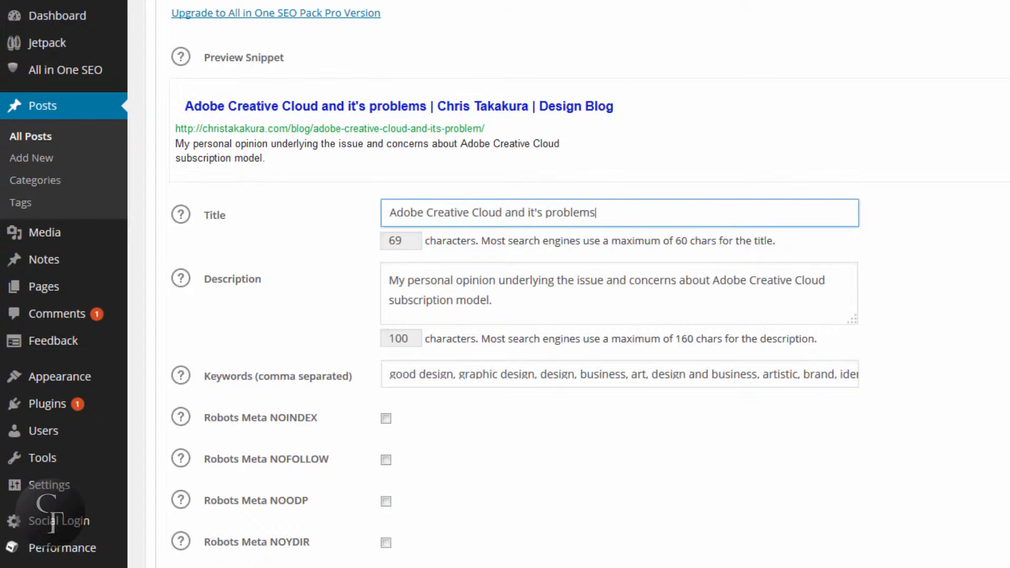
{"action": "left_click_drag", "start_coordinate": [620, 213], "coordinate": [387, 210]}
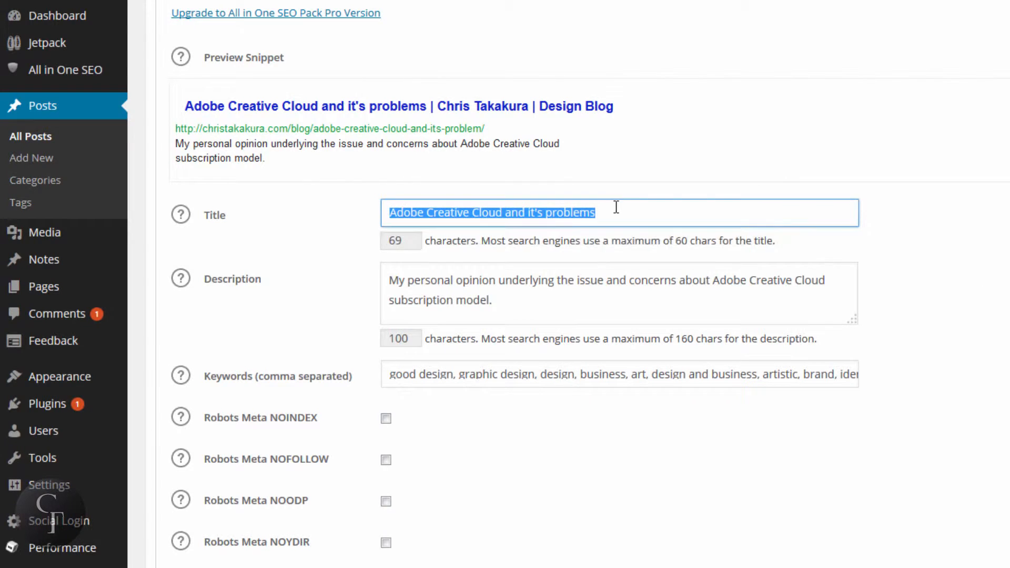
{"action": "left_click", "coordinate": [641, 210]}
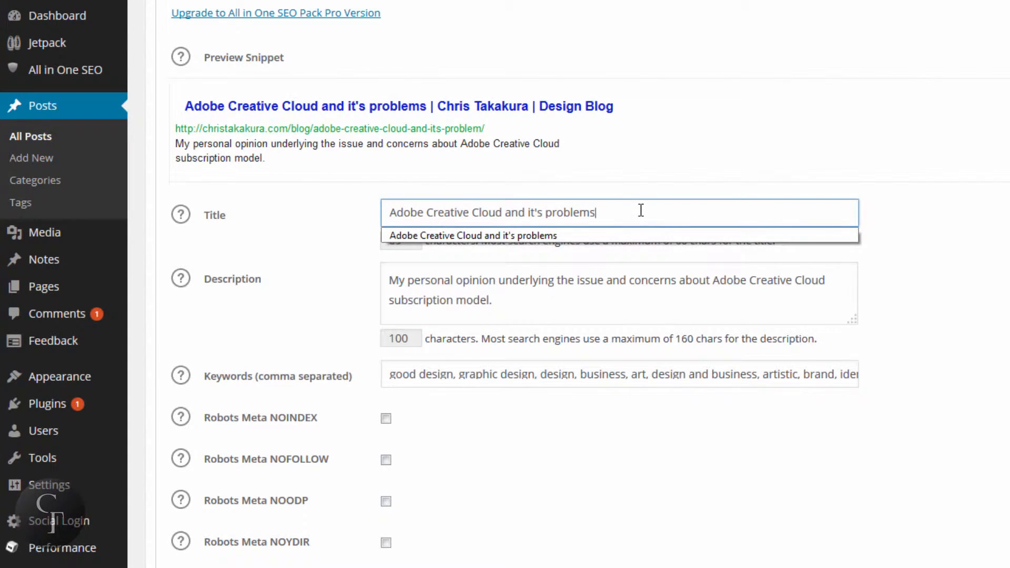
{"action": "left_click", "coordinate": [641, 210]}
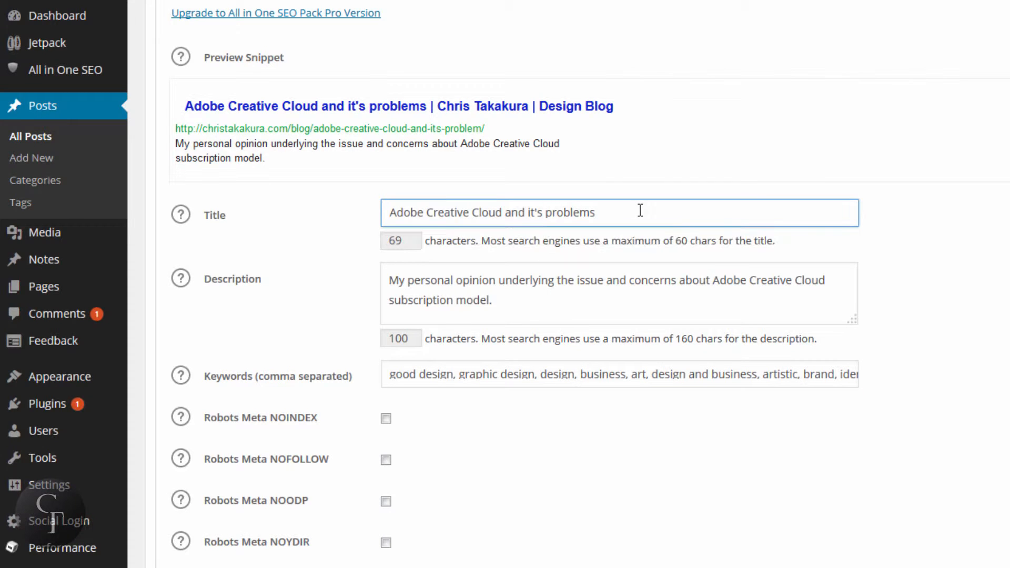
{"action": "triple_click", "coordinate": [434, 214]}
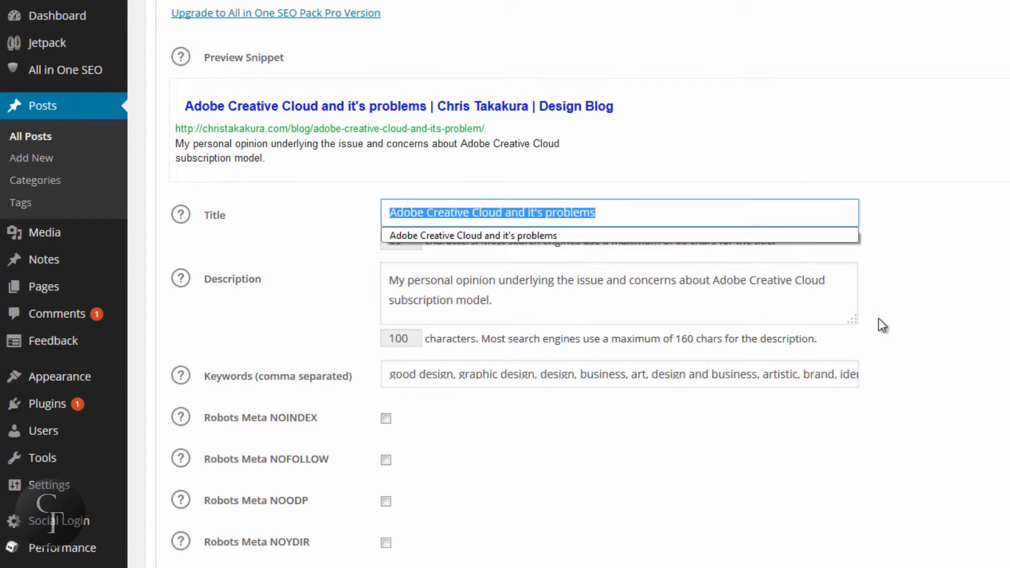
{"action": "left_click", "coordinate": [913, 306]}
{"action": "left_click", "coordinate": [625, 218]}
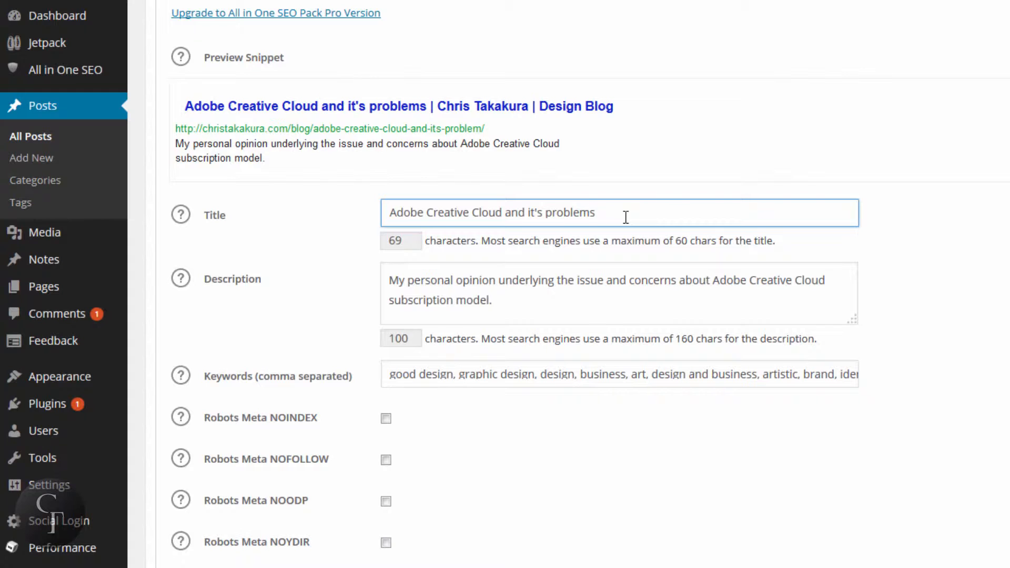
{"action": "left_click_drag", "start_coordinate": [412, 243], "coordinate": [352, 247]}
{"action": "left_click", "coordinate": [415, 243]}
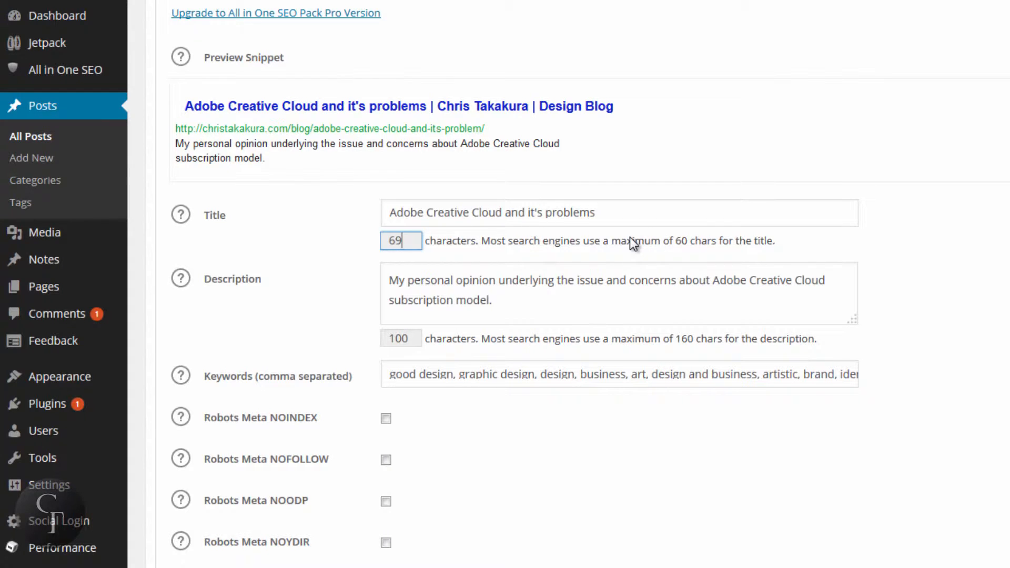
Step: Shorten the post's SEO Title to "Adobe Creative Cloud" by removing the words "and it's problems"
{"action": "left_click", "coordinate": [609, 211]}
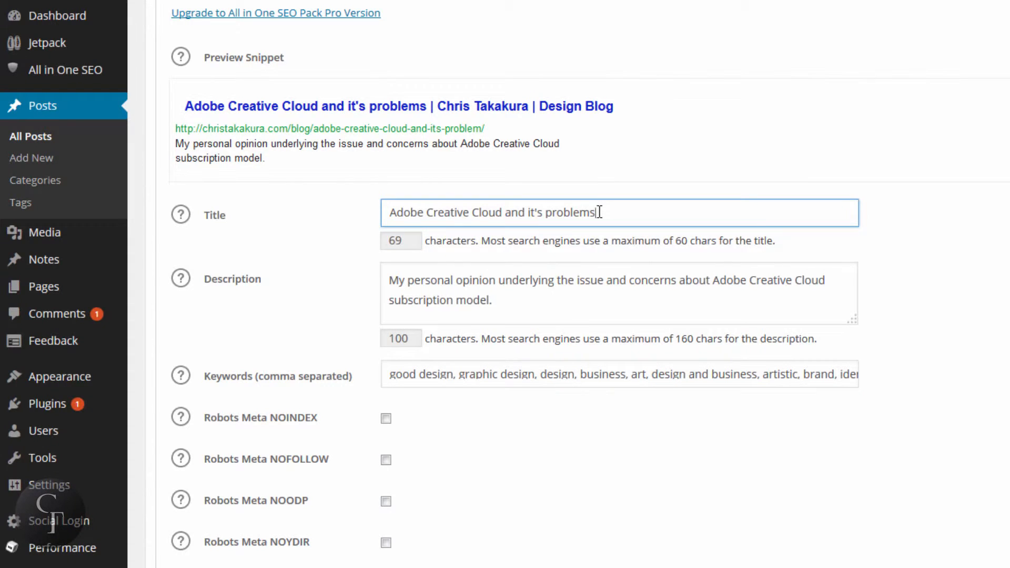
{"action": "left_click_drag", "start_coordinate": [599, 212], "coordinate": [503, 213]}
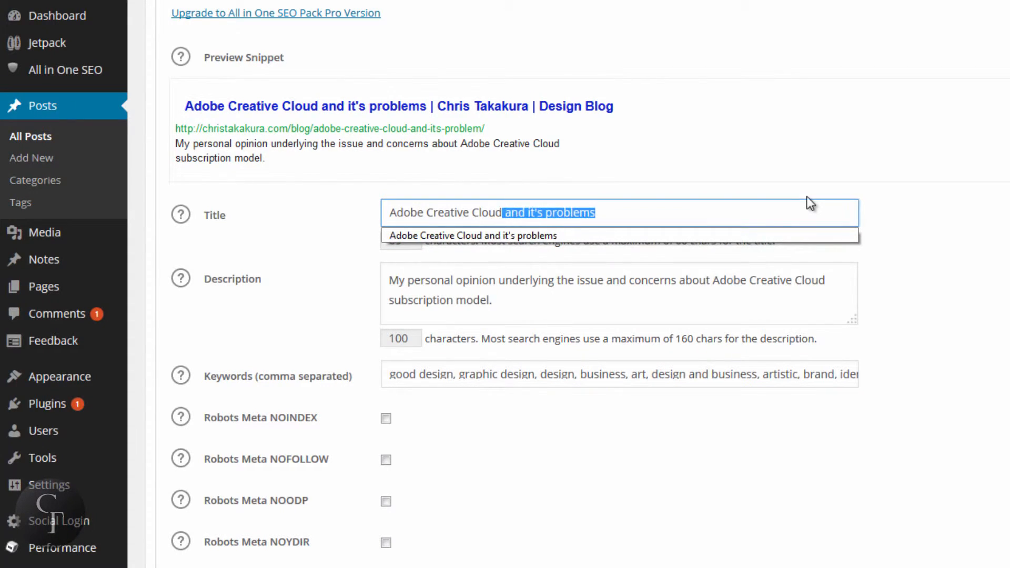
{"action": "key", "text": "BackSpace"}
{"action": "left_click", "coordinate": [911, 167]}
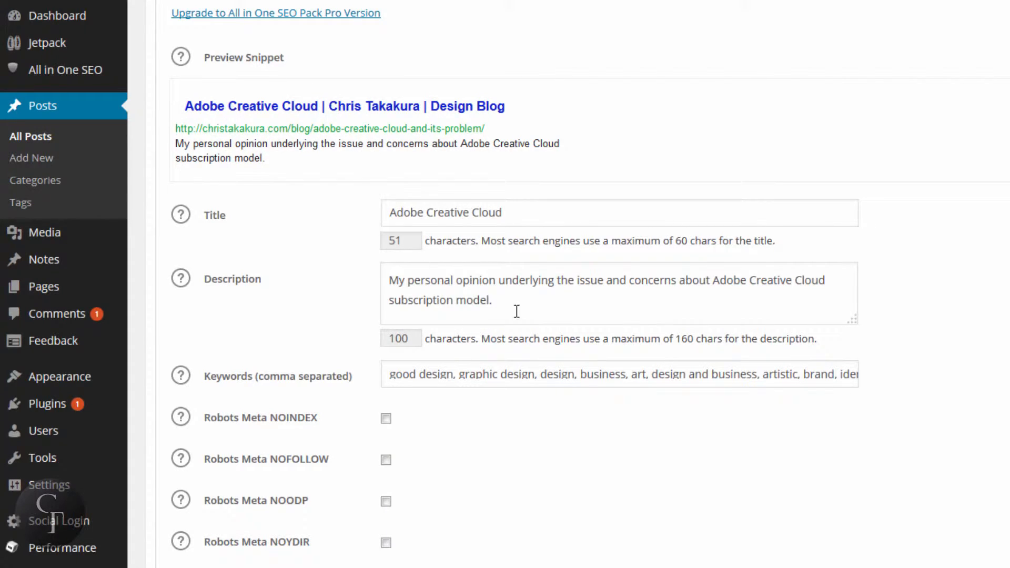
Step: Read through the post's SEO Description and its comma-separated Keywords
{"action": "left_click", "coordinate": [531, 297]}
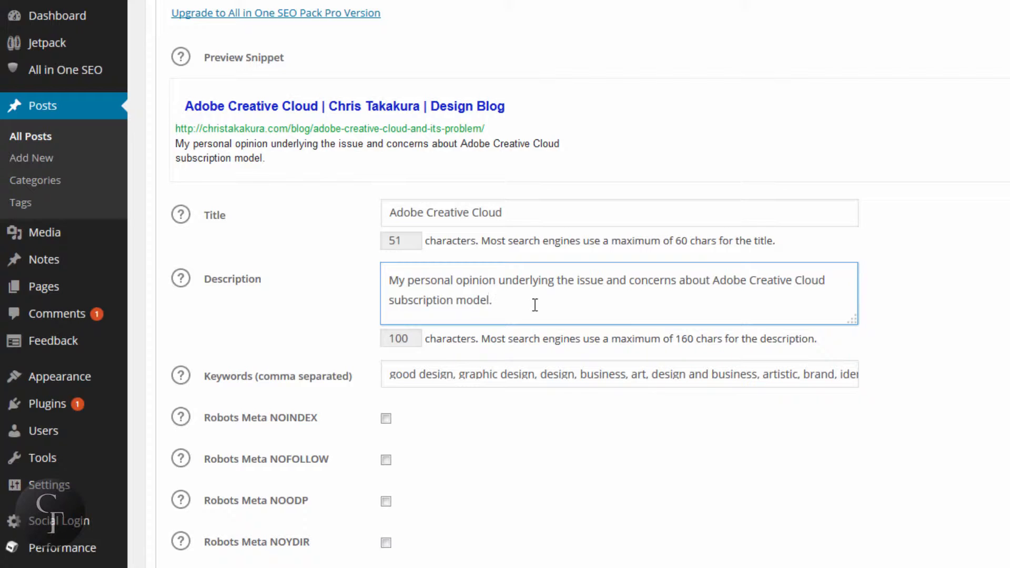
{"action": "left_click_drag", "start_coordinate": [535, 305], "coordinate": [390, 280]}
{"action": "left_click", "coordinate": [391, 280]}
{"action": "mouse_move", "coordinate": [642, 375]}
{"action": "left_mouse_down"}
{"action": "mouse_move", "coordinate": [446, 374]}
{"action": "mouse_move", "coordinate": [651, 375]}
{"action": "left_mouse_up"}
{"action": "left_click", "coordinate": [432, 375]}
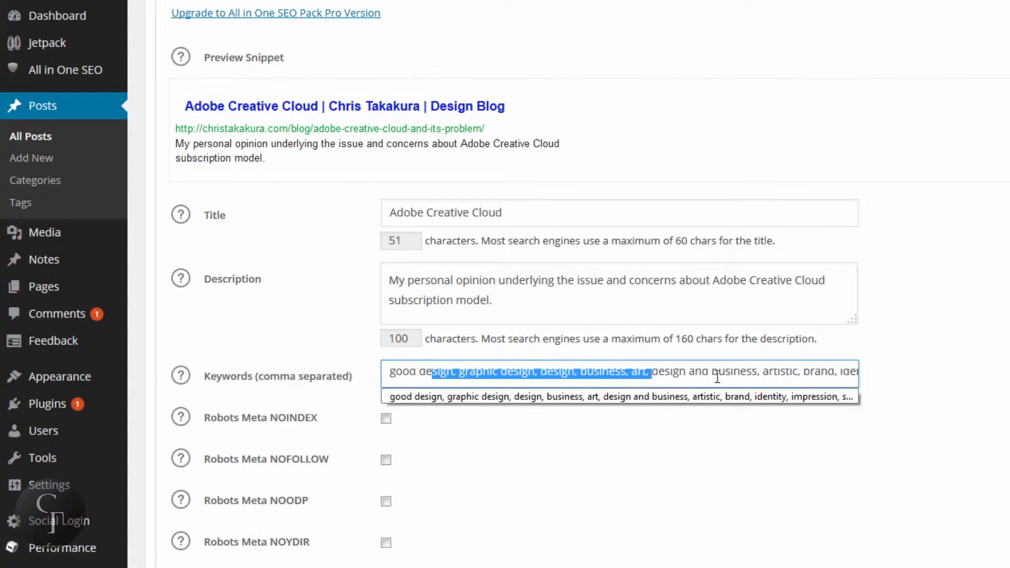
{"action": "left_click_drag", "start_coordinate": [716, 376], "coordinate": [753, 373]}
{"action": "left_click", "coordinate": [929, 368]}
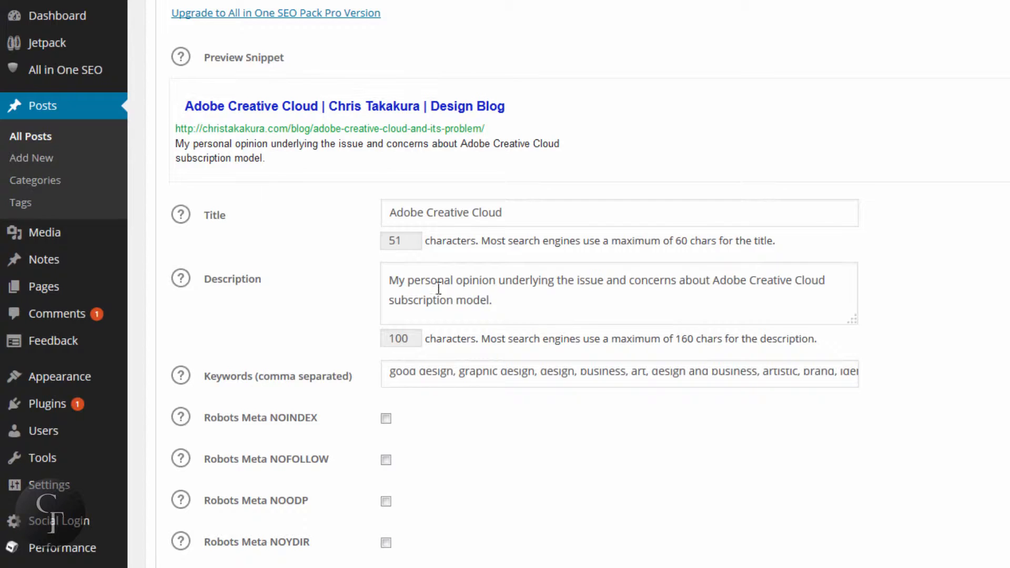
{"action": "left_click", "coordinate": [484, 282]}
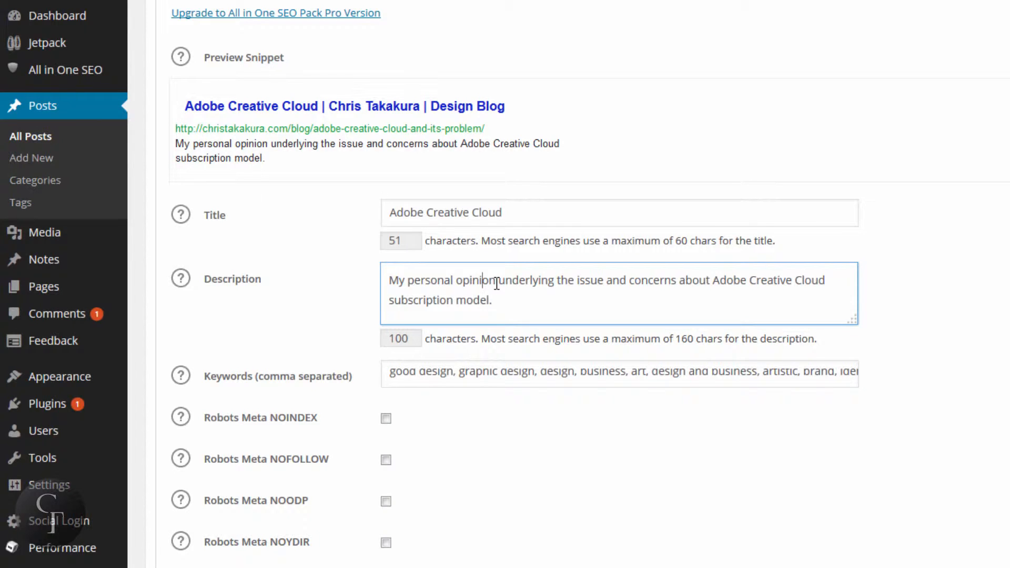
{"action": "left_click", "coordinate": [865, 260]}
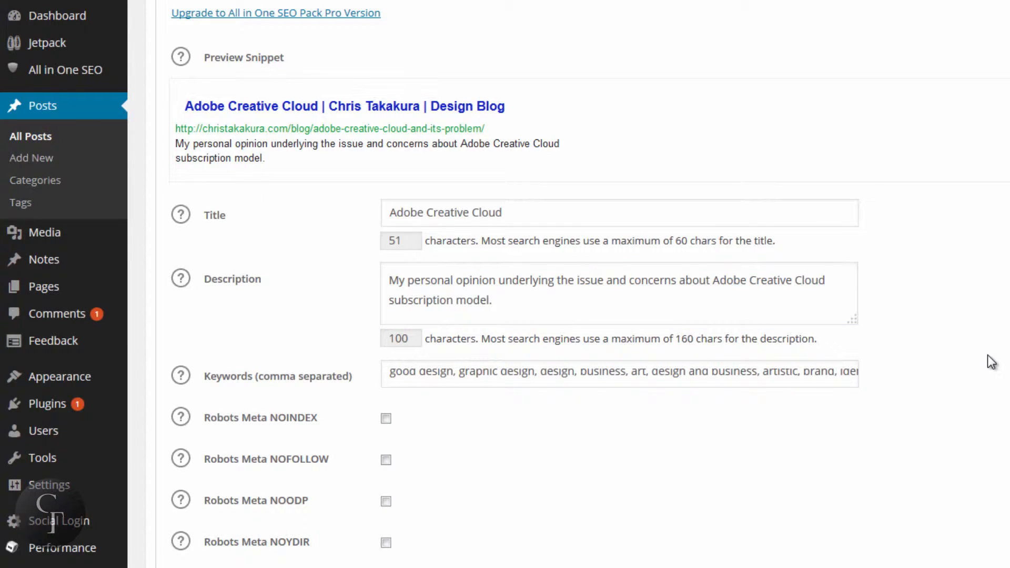
Step: Update the post with its SEO changes, publishing it despite the proofreader's suggestions
{"action": "scroll", "coordinate": [993, 362], "scroll_direction": "up", "scroll_amount": 3}
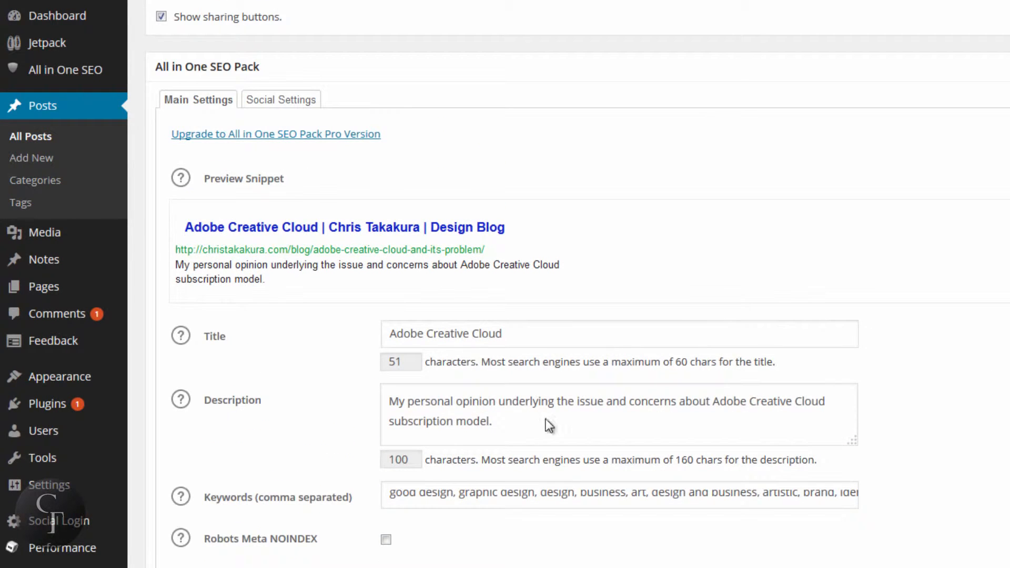
{"action": "scroll", "coordinate": [577, 284], "scroll_direction": "up", "scroll_amount": 15}
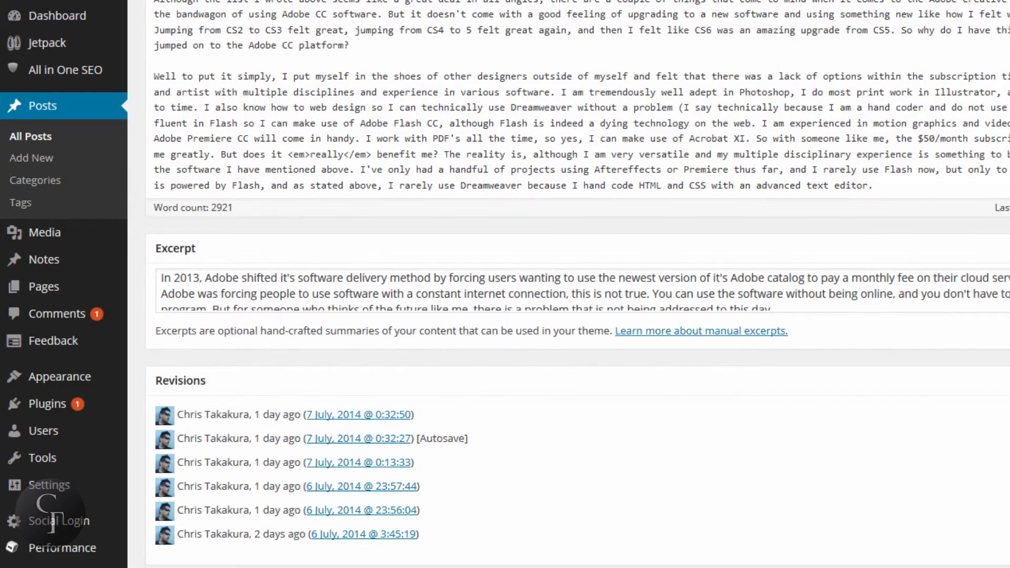
{"action": "scroll", "coordinate": [578, 284], "scroll_direction": "up", "scroll_amount": 5}
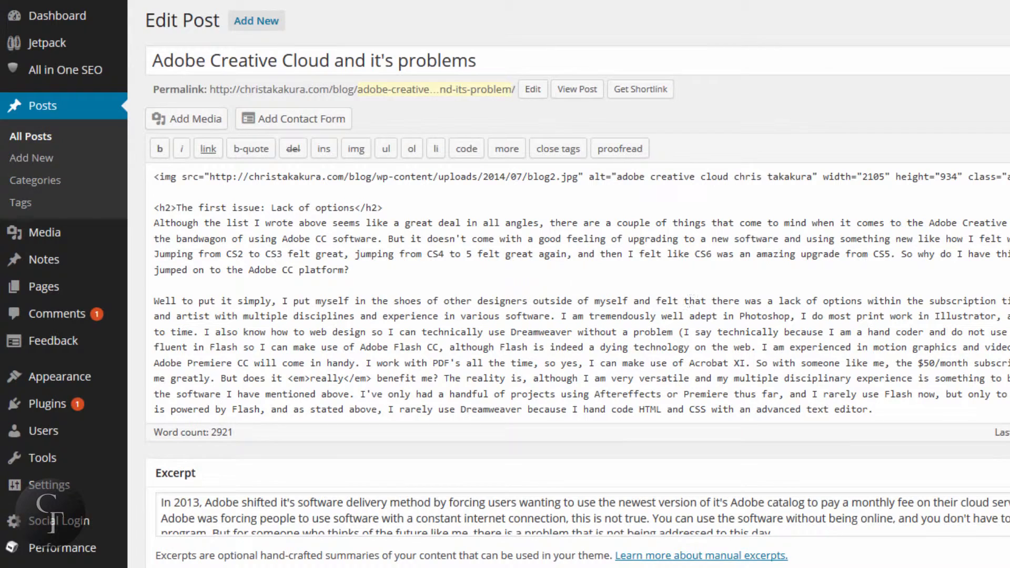
{"action": "scroll", "coordinate": [578, 284], "scroll_direction": "down", "scroll_amount": 3}
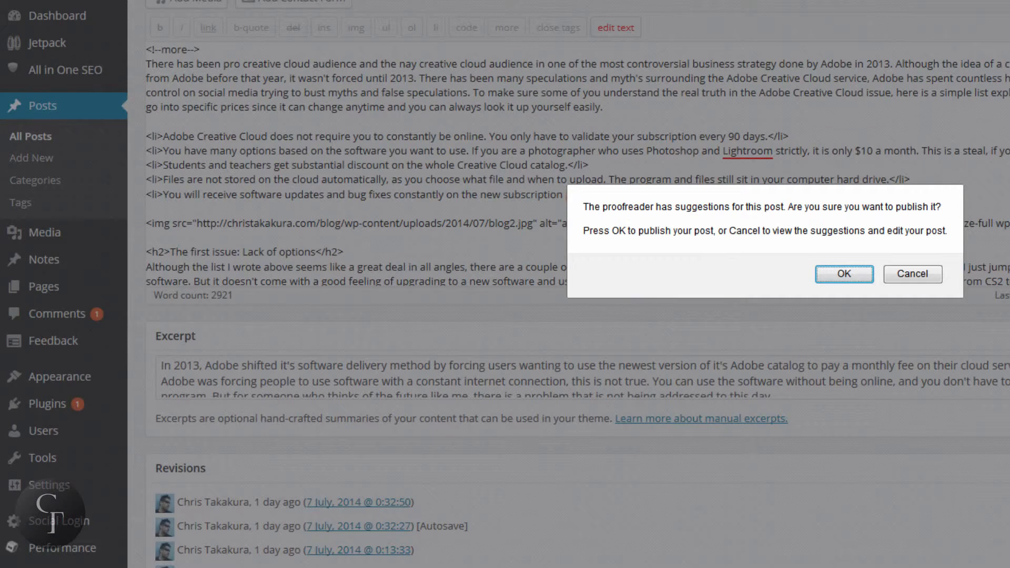
{"action": "left_click", "coordinate": [855, 277]}
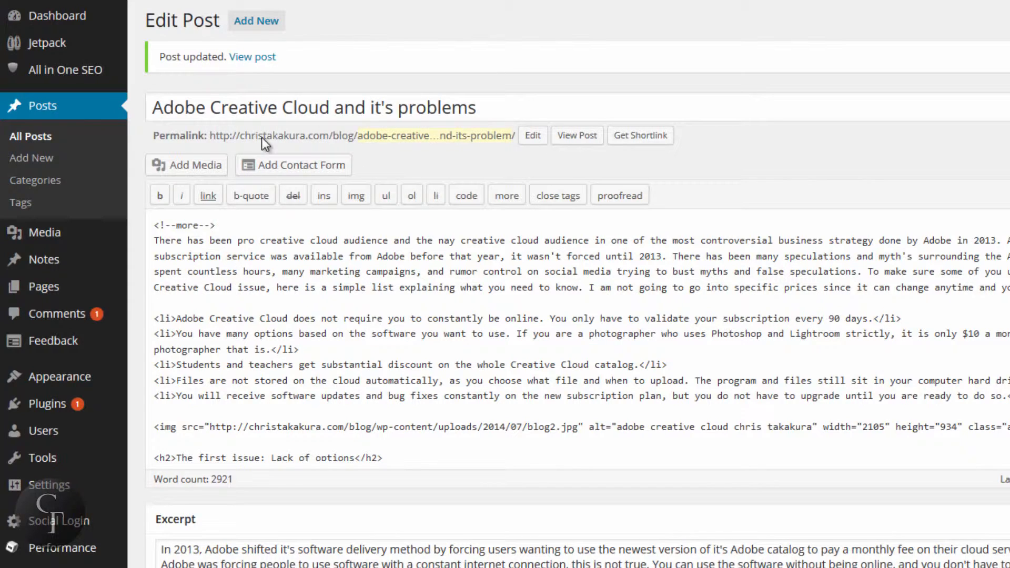
Step: Open the "Dinner" page for editing from the list of all pages and go to its All in One SEO Pack main settings
{"action": "left_click", "coordinate": [45, 141]}
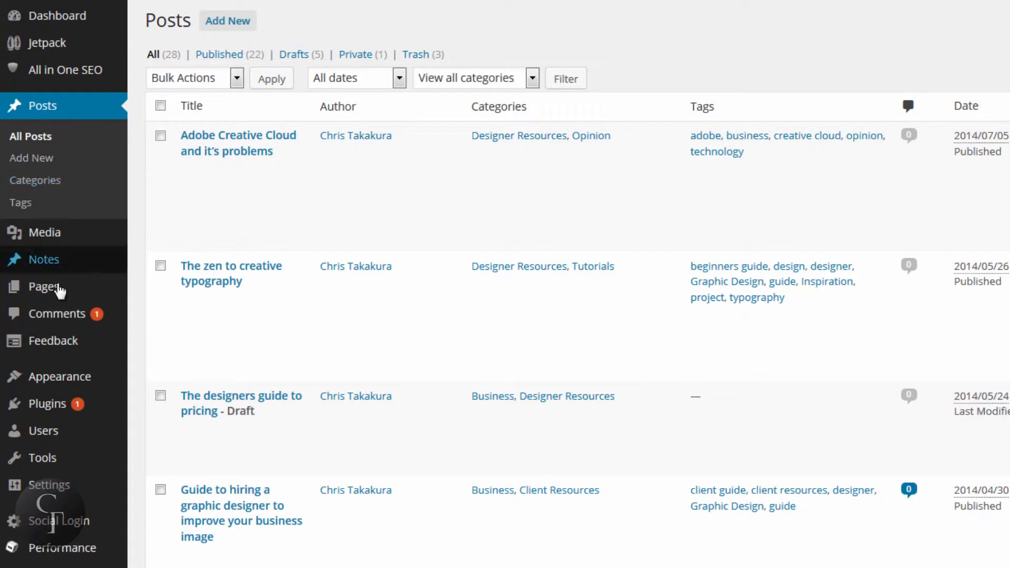
{"action": "mouse_move", "coordinate": [53, 297]}
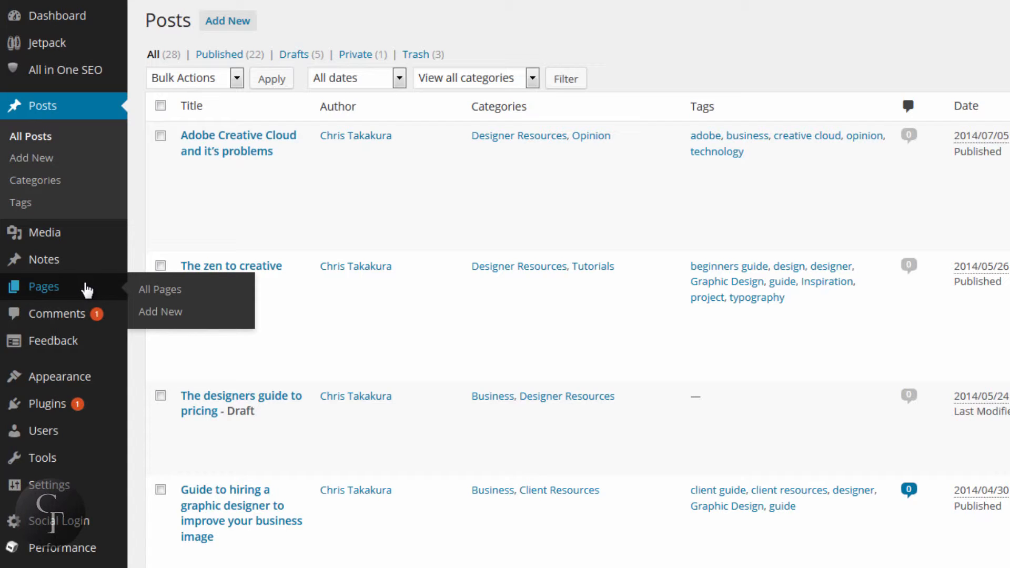
{"action": "left_click", "coordinate": [42, 287]}
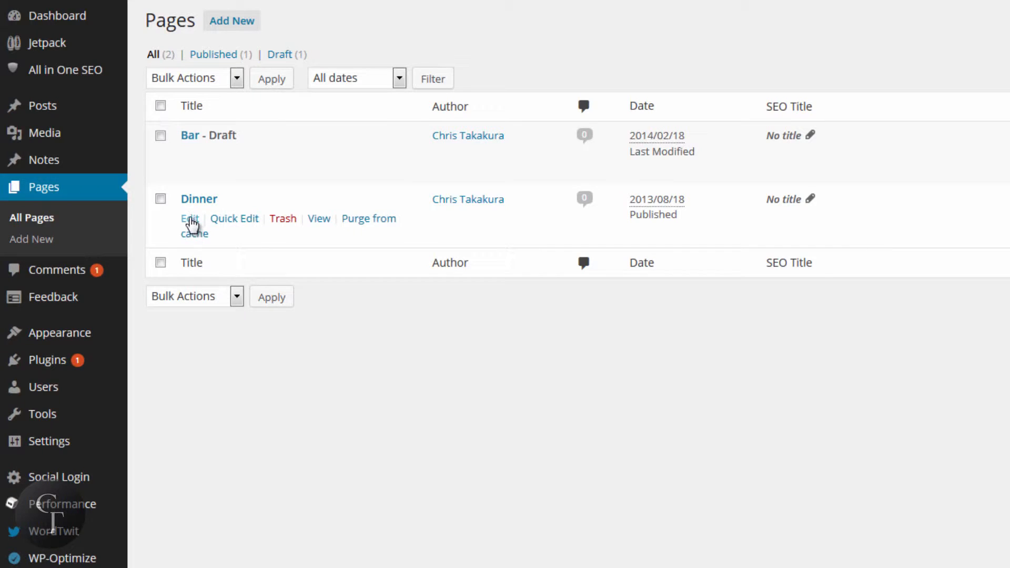
{"action": "left_click", "coordinate": [190, 219]}
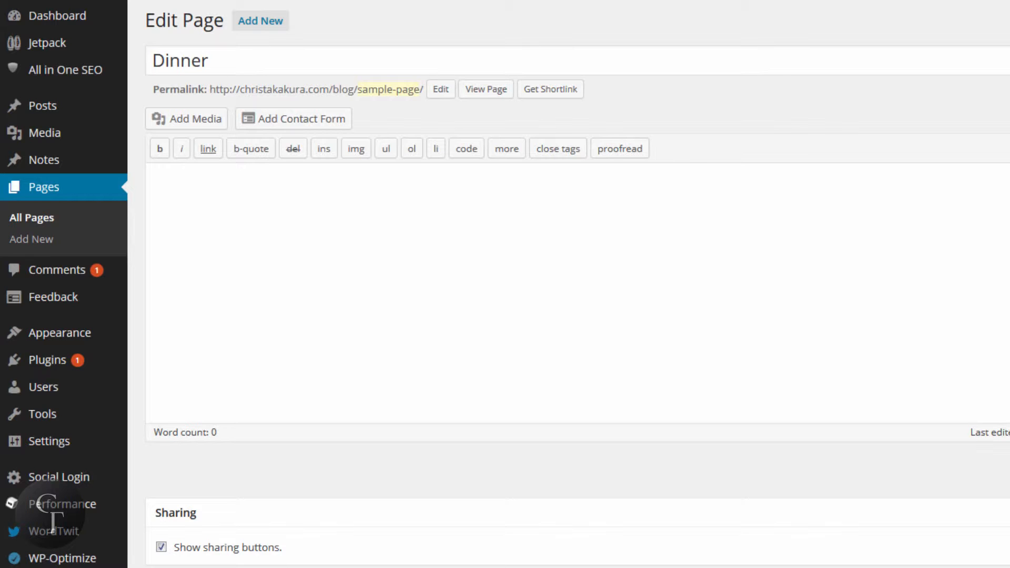
{"action": "scroll", "coordinate": [577, 315], "scroll_direction": "down", "scroll_amount": 9}
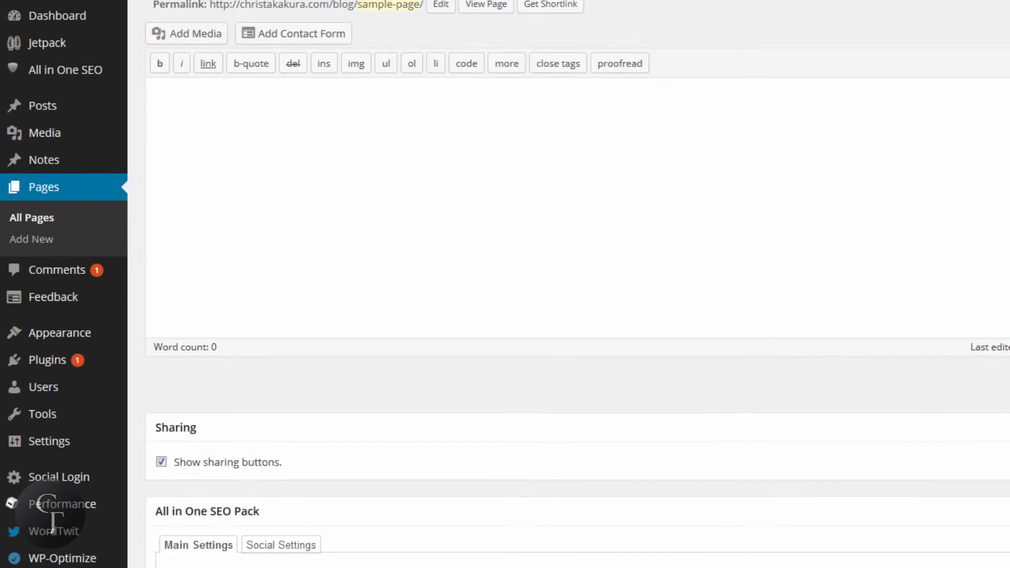
{"action": "scroll", "coordinate": [577, 315], "scroll_direction": "down", "scroll_amount": 2}
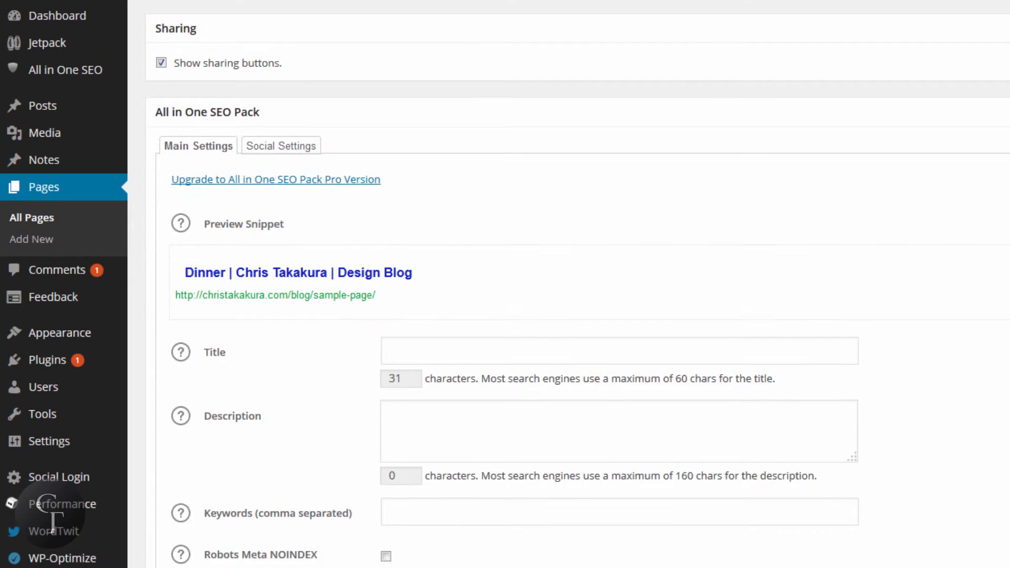
{"action": "scroll", "coordinate": [178, 93], "scroll_direction": "up", "scroll_amount": 2}
{"action": "scroll", "coordinate": [507, 174], "scroll_direction": "down", "scroll_amount": 2}
Step: Look over the Title, Description and Keywords fields in the Dinner page's main SEO settings
{"action": "left_click", "coordinate": [464, 227]}
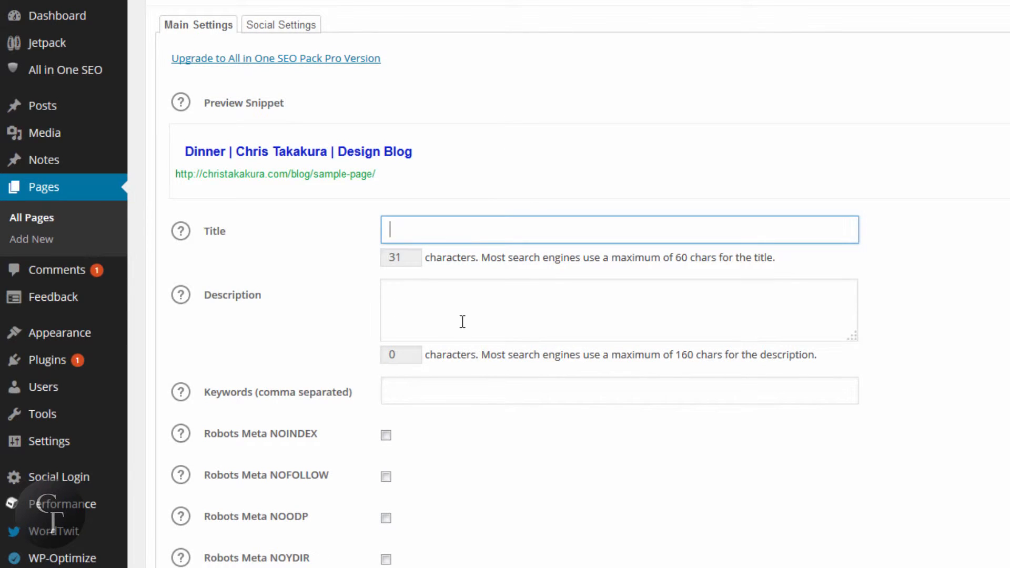
{"action": "left_click", "coordinate": [457, 311]}
{"action": "left_click", "coordinate": [451, 383]}
{"action": "scroll", "coordinate": [450, 383], "scroll_direction": "up", "scroll_amount": 1}
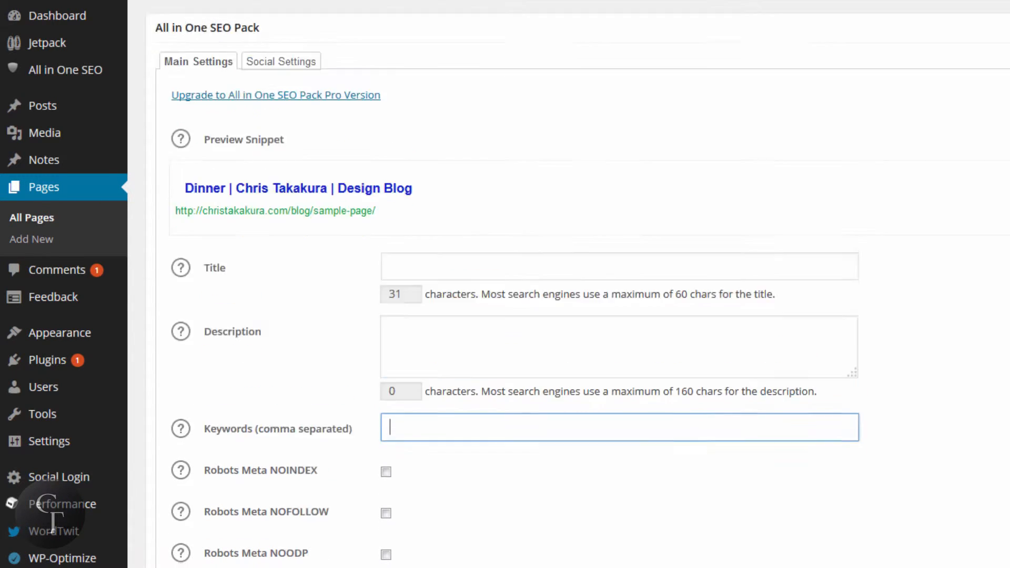
{"action": "scroll", "coordinate": [578, 284], "scroll_direction": "up", "scroll_amount": 2}
{"action": "scroll", "coordinate": [578, 284], "scroll_direction": "up", "scroll_amount": 3}
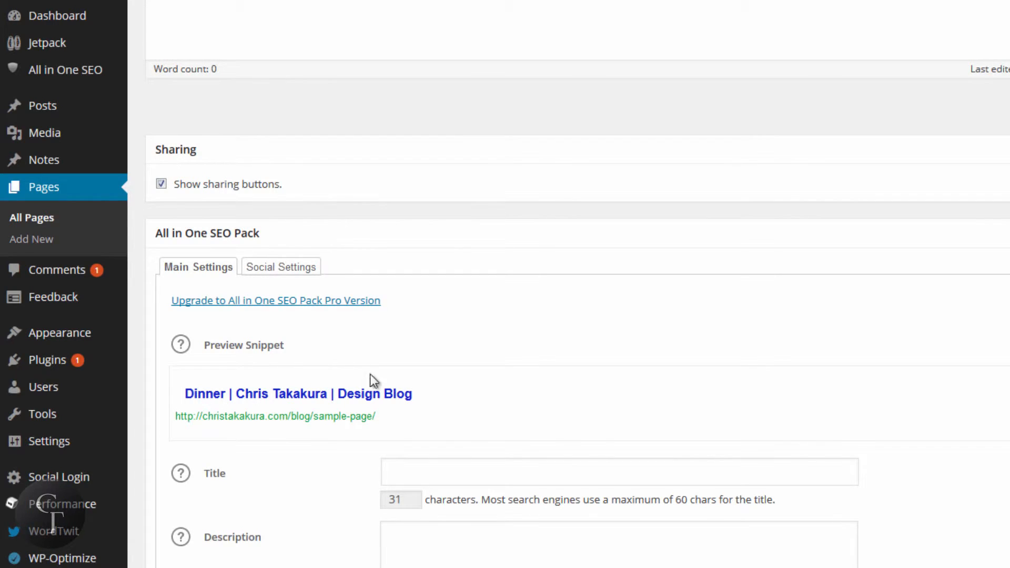
Step: Show the Dinner page's social SEO settings, compare them with the main settings and enter the social Title field
{"action": "left_click", "coordinate": [293, 271]}
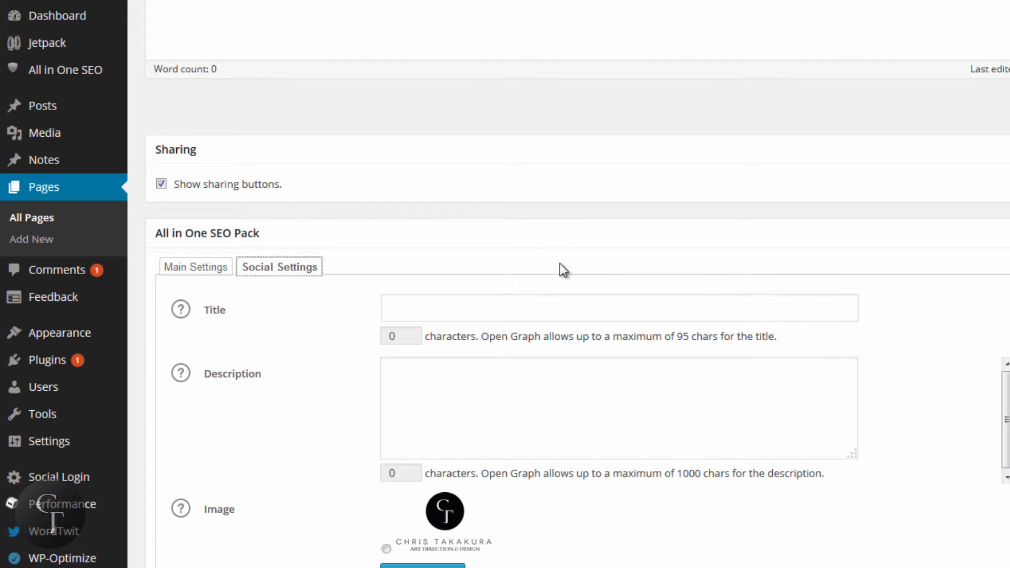
{"action": "left_click", "coordinate": [478, 299]}
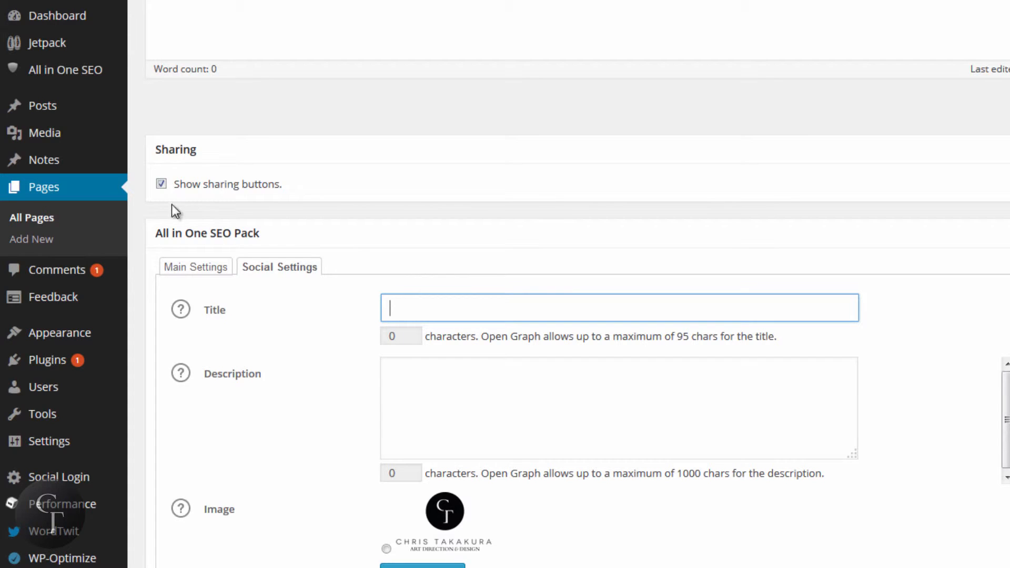
{"action": "left_click", "coordinate": [426, 301]}
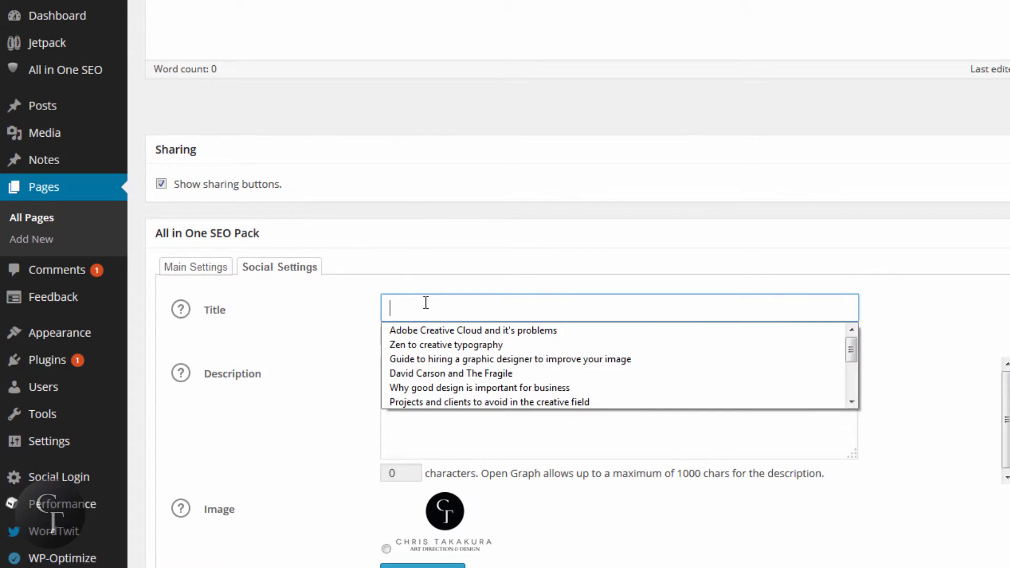
{"action": "left_click", "coordinate": [199, 269]}
{"action": "left_click", "coordinate": [281, 269]}
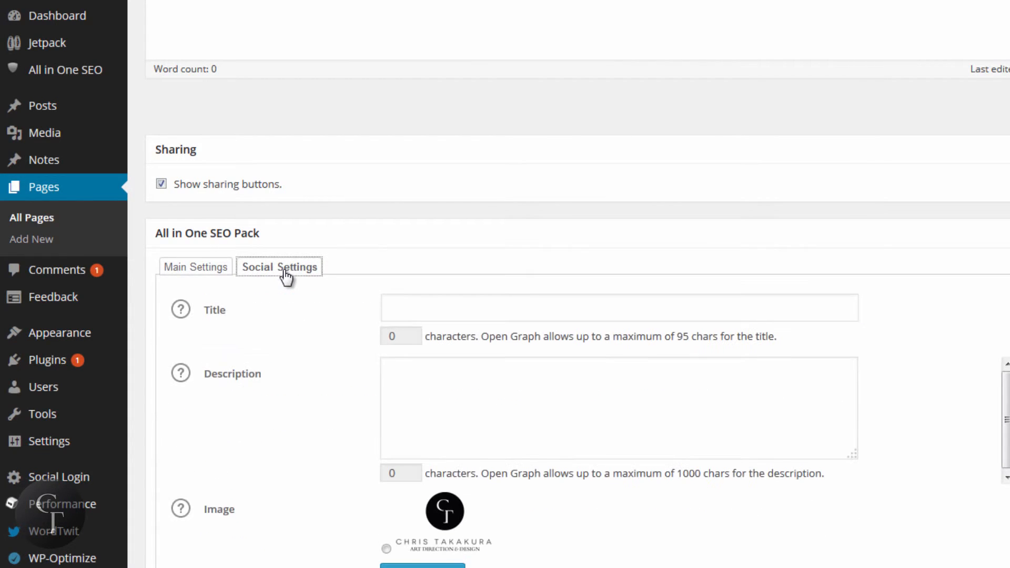
{"action": "left_click", "coordinate": [436, 298]}
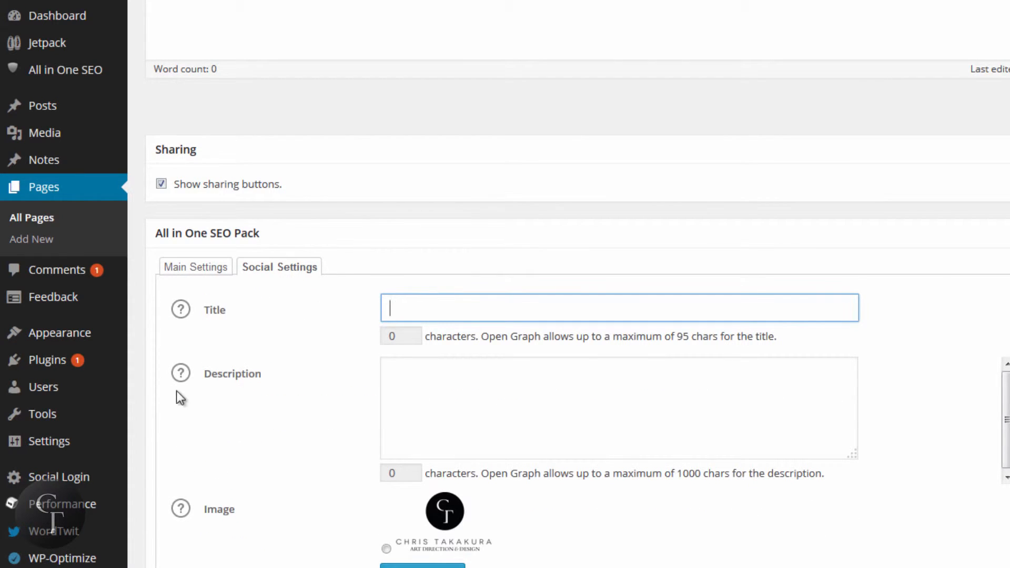
Step: Select the existing logo as the Dinner page's social image, reviewing the social Description and Custom Image fields
{"action": "left_click", "coordinate": [510, 388]}
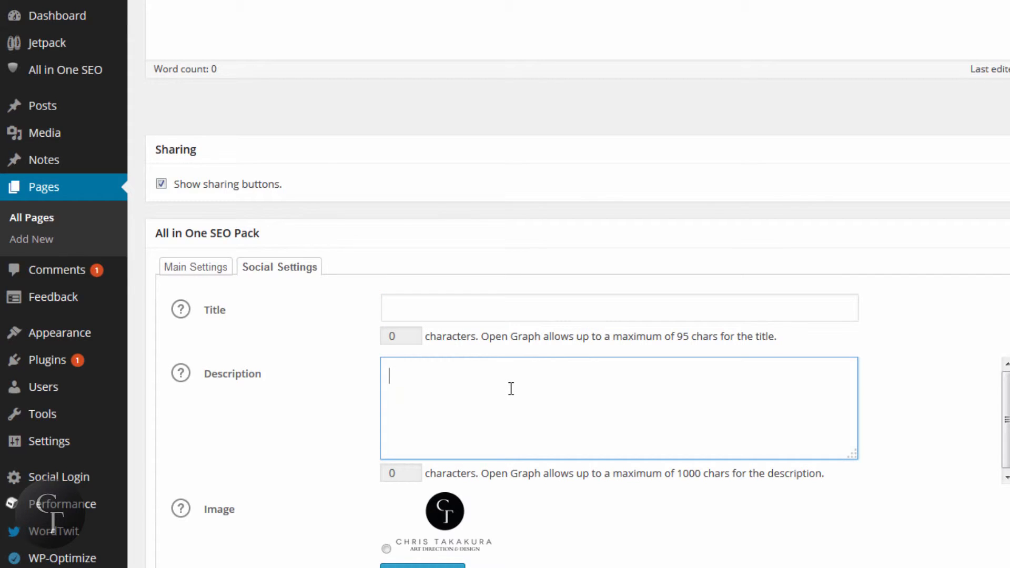
{"action": "scroll", "coordinate": [640, 529], "scroll_direction": "down", "scroll_amount": 2}
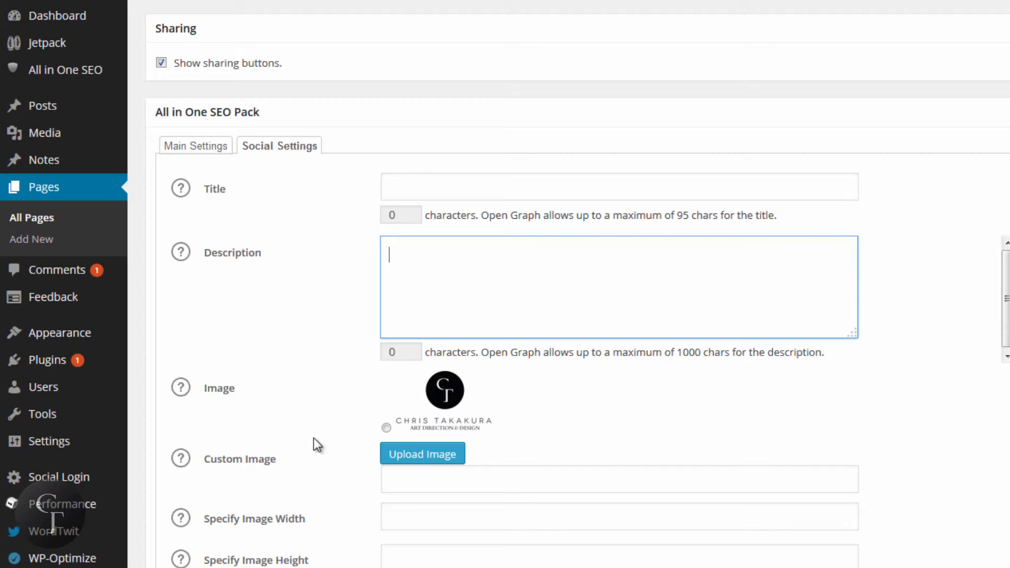
{"action": "left_click", "coordinate": [386, 427]}
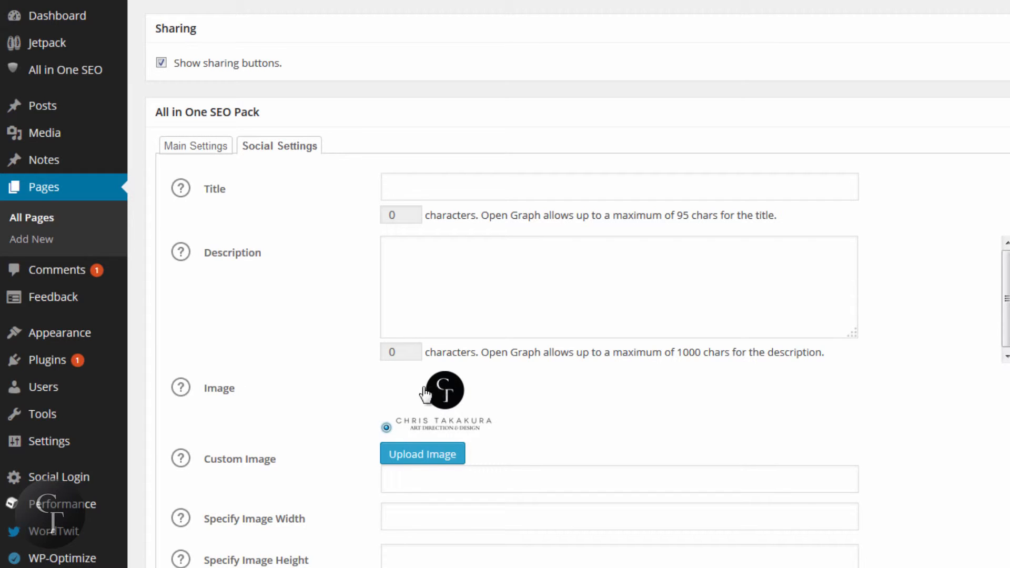
{"action": "left_click", "coordinate": [450, 491]}
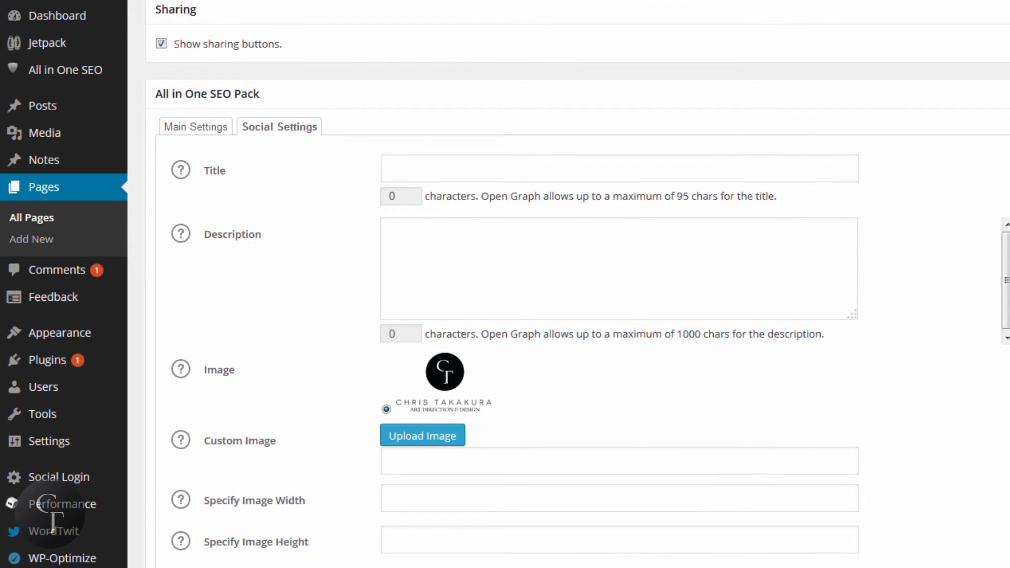
Step: Try "Gallery" as the Dinner page's social Title, clear it again and go to the social Description field
{"action": "scroll", "coordinate": [578, 288], "scroll_direction": "up", "scroll_amount": 9}
{"action": "scroll", "coordinate": [578, 287], "scroll_direction": "down", "scroll_amount": 2}
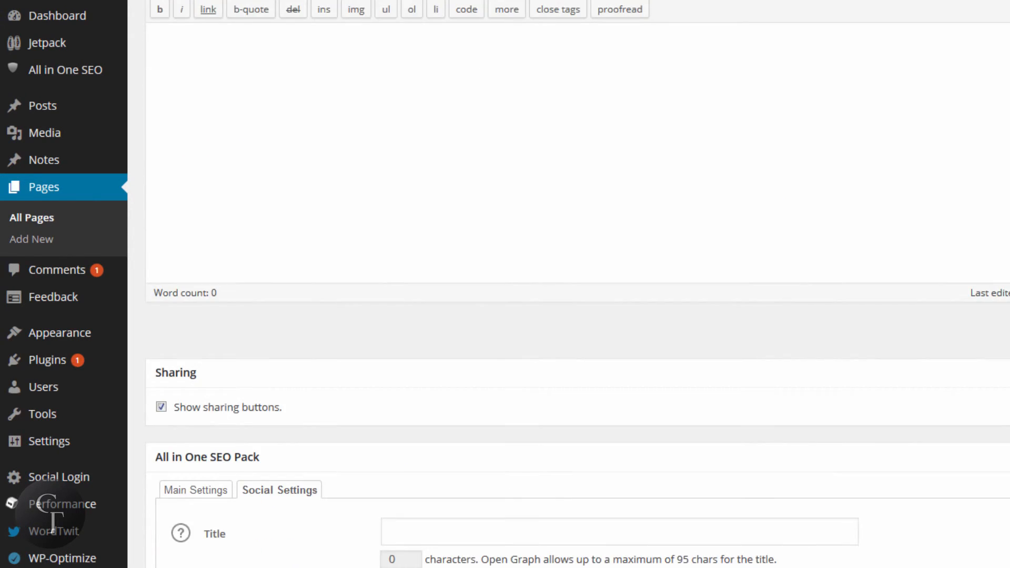
{"action": "scroll", "coordinate": [578, 287], "scroll_direction": "up", "scroll_amount": 2}
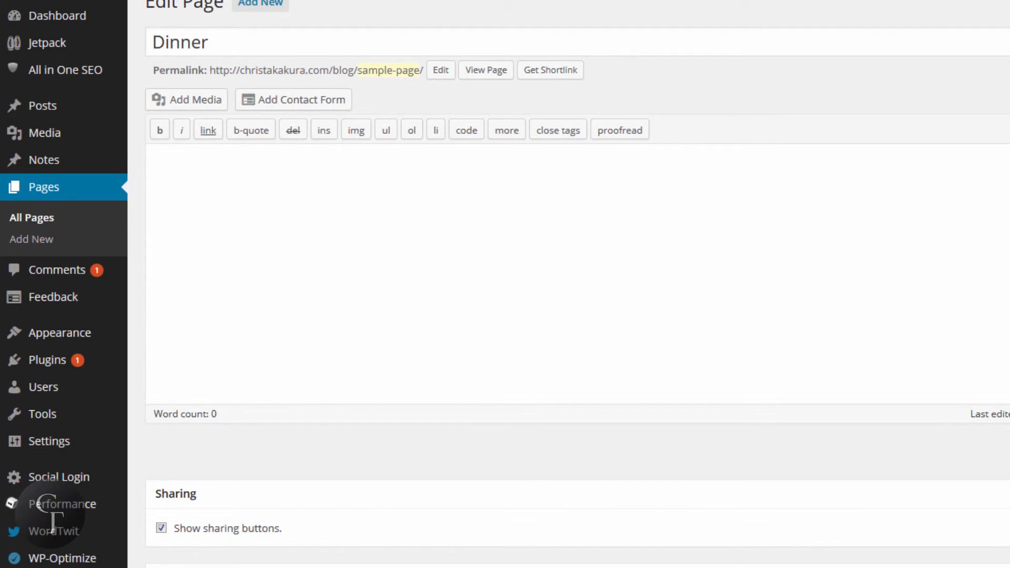
{"action": "scroll", "coordinate": [577, 288], "scroll_direction": "up", "scroll_amount": 1}
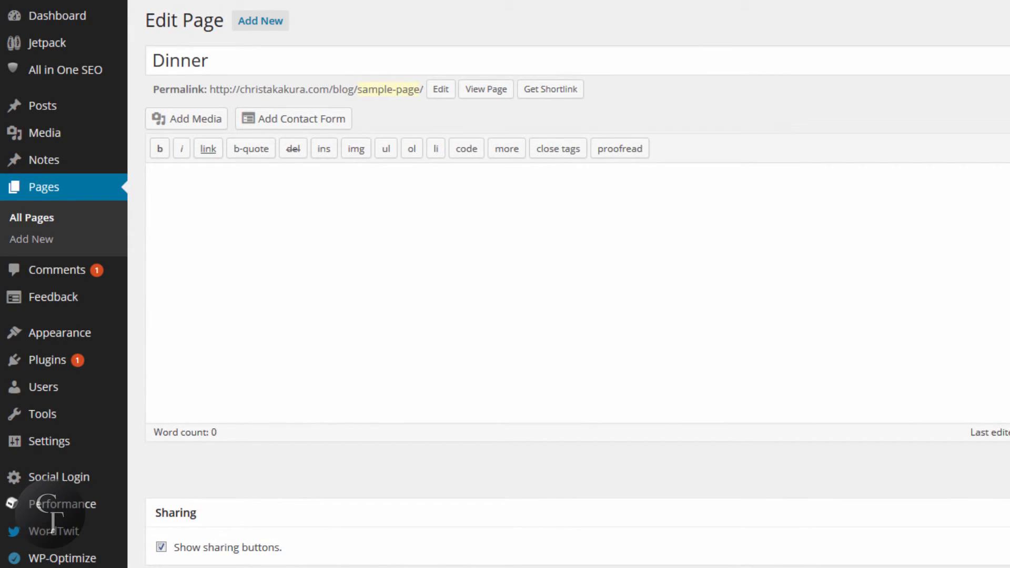
{"action": "scroll", "coordinate": [577, 284], "scroll_direction": "down", "scroll_amount": 4}
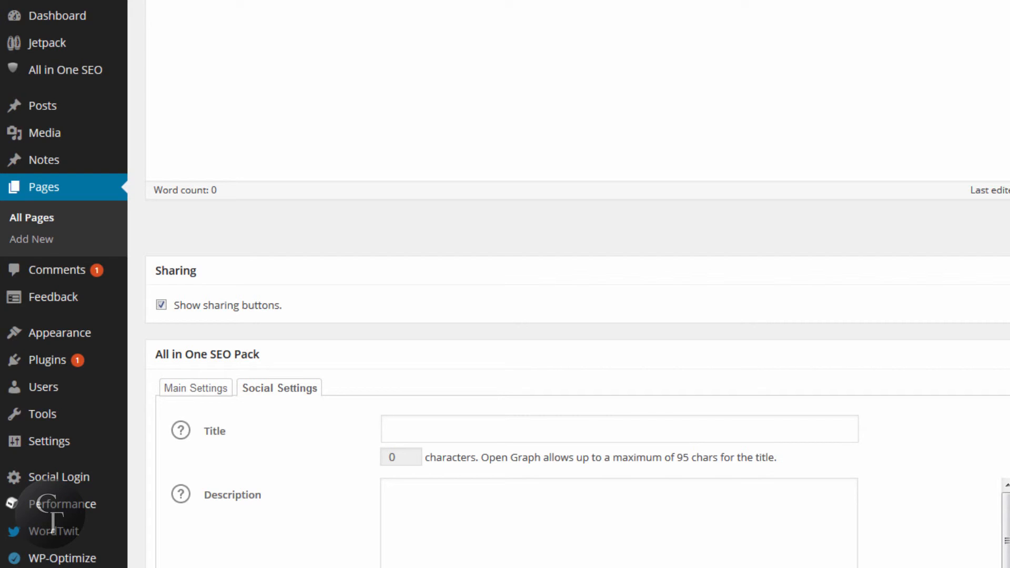
{"action": "left_click", "coordinate": [489, 424]}
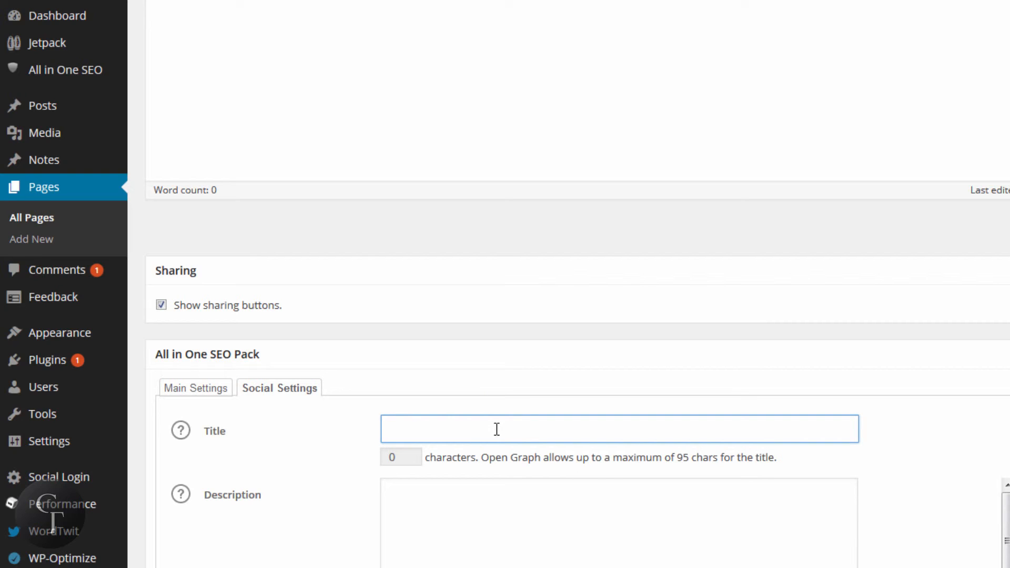
{"action": "type", "text": "Gallery"}
{"action": "key", "text": "ctrl+a"}
{"action": "key", "text": "BackSpace"}
{"action": "type", "text": "Gallery"}
{"action": "key", "text": "ctrl+a"}
{"action": "key", "text": "BackSpace"}
{"action": "left_click", "coordinate": [504, 507]}
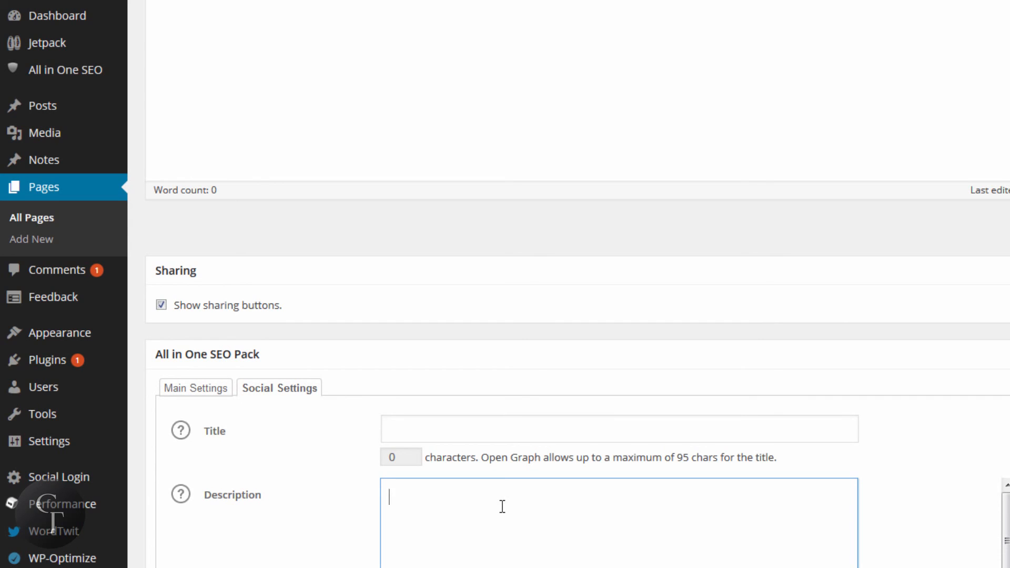
Step: Look over the Dinner page's main SEO settings with the preview snippet, and open the list of all posts
{"action": "left_click", "coordinate": [197, 388]}
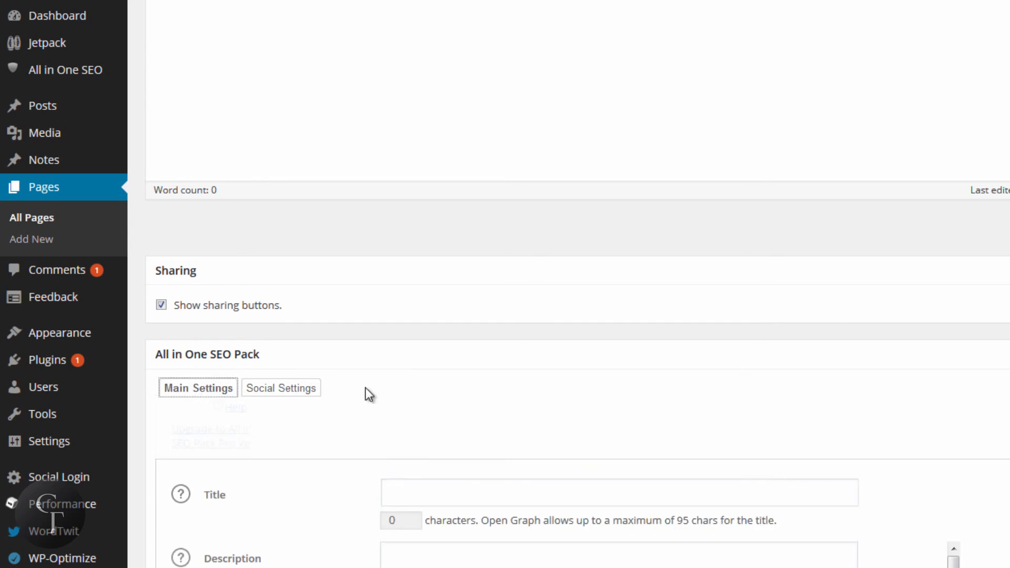
{"action": "scroll", "coordinate": [557, 413], "scroll_direction": "down", "scroll_amount": 2}
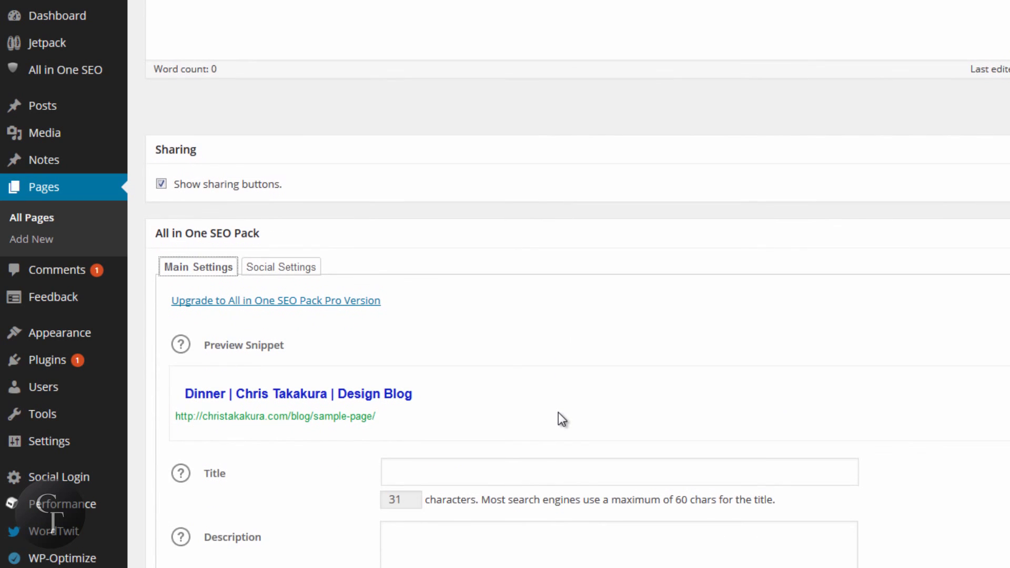
{"action": "scroll", "coordinate": [559, 419], "scroll_direction": "up", "scroll_amount": 5}
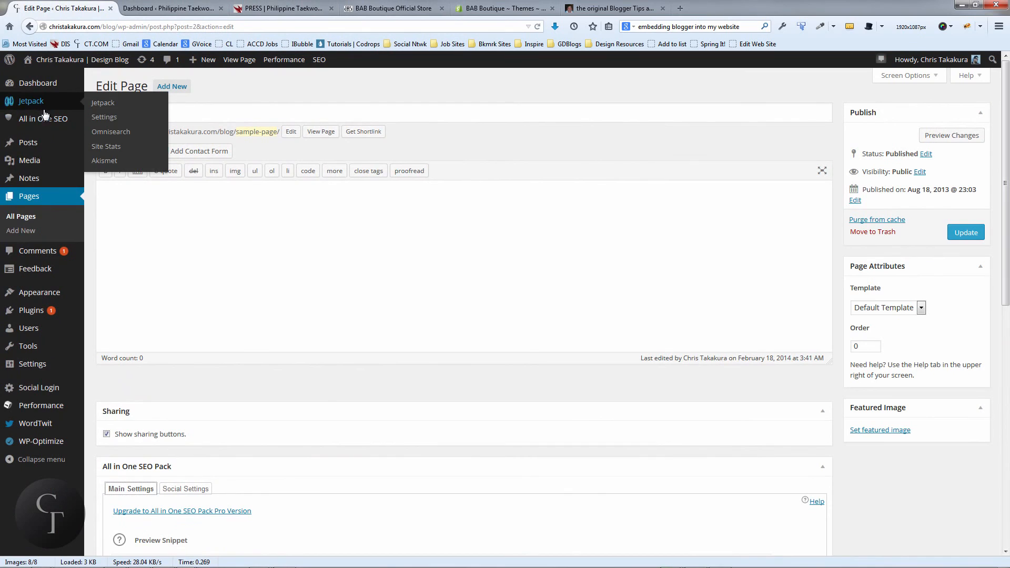
{"action": "mouse_move", "coordinate": [46, 118]}
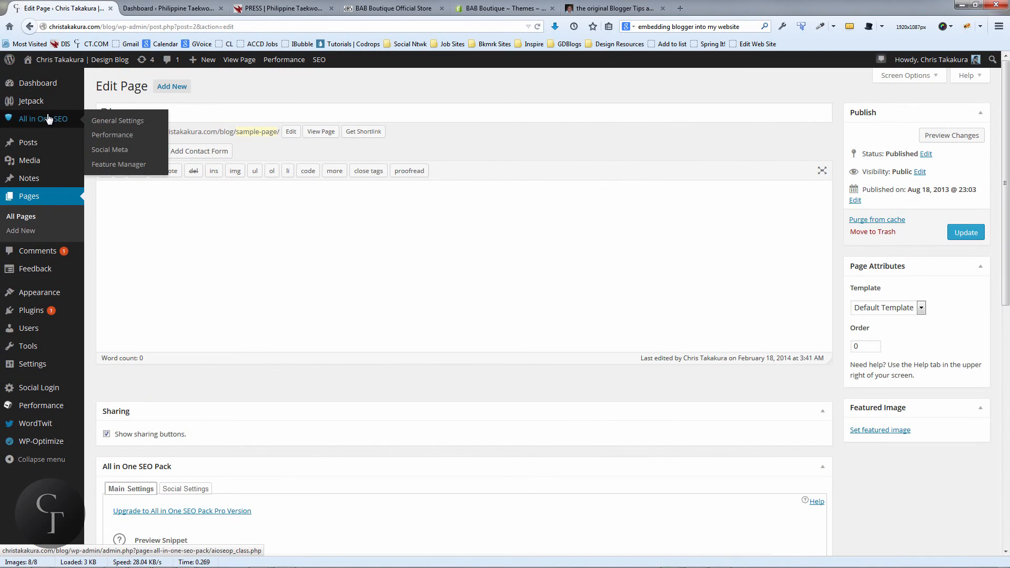
{"action": "left_click", "coordinate": [33, 143]}
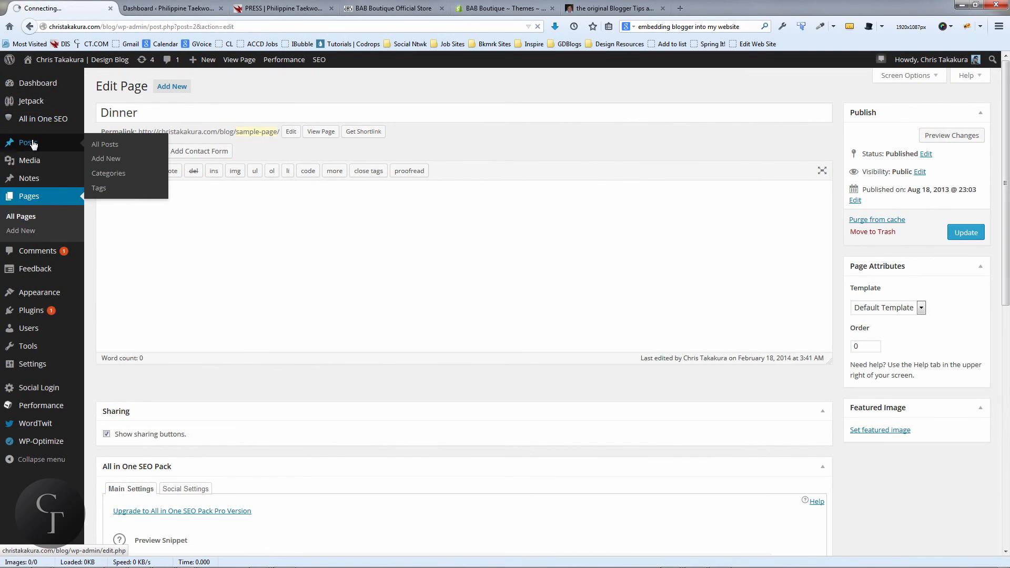